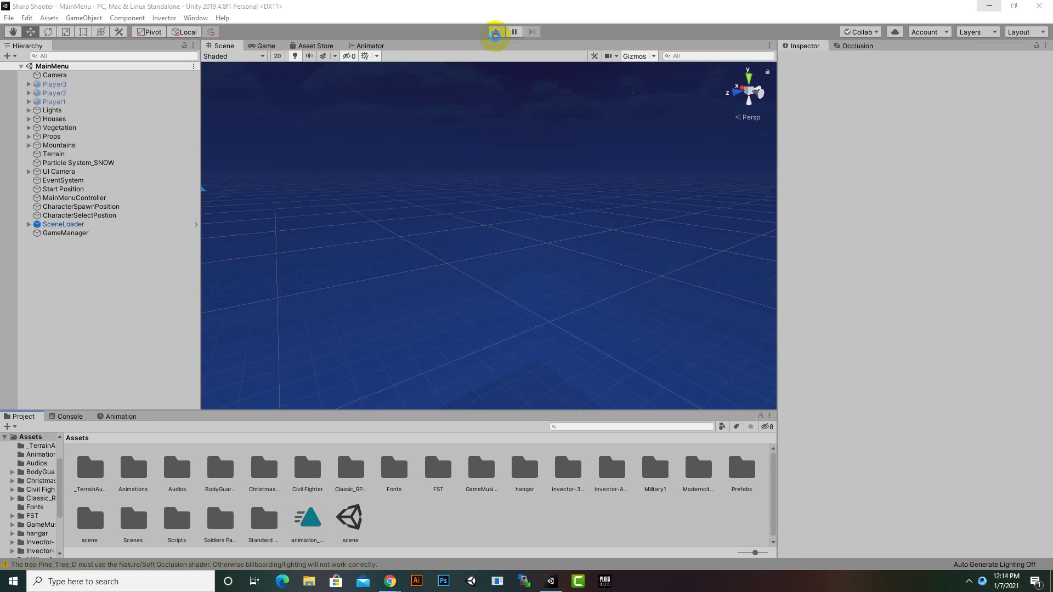
# Step: Enter play mode, start a new game with the chosen character, and walk into the City trigger
pyautogui.click(495, 33)
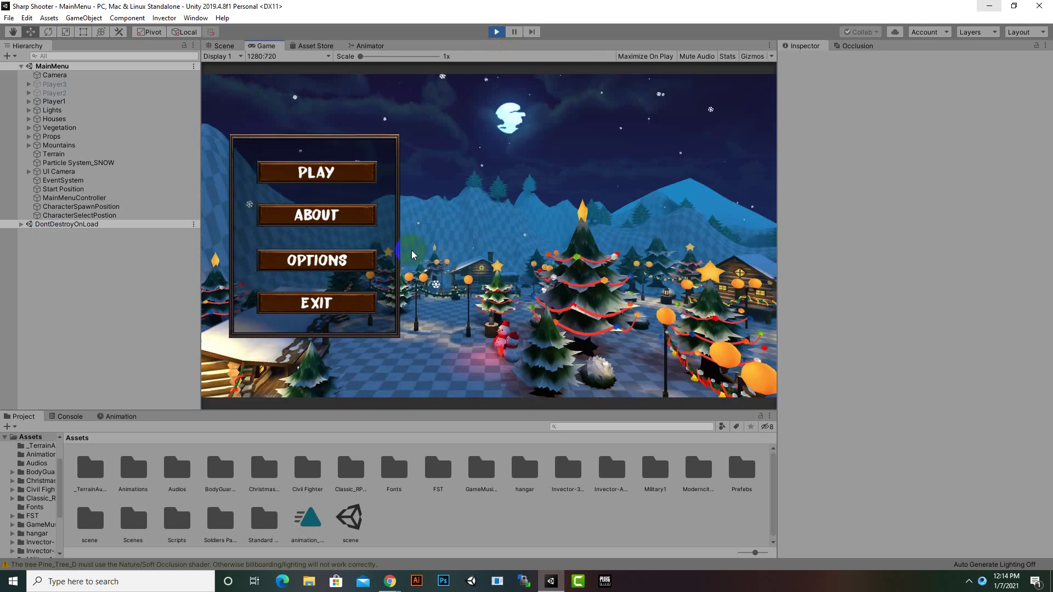
pyautogui.click(323, 175)
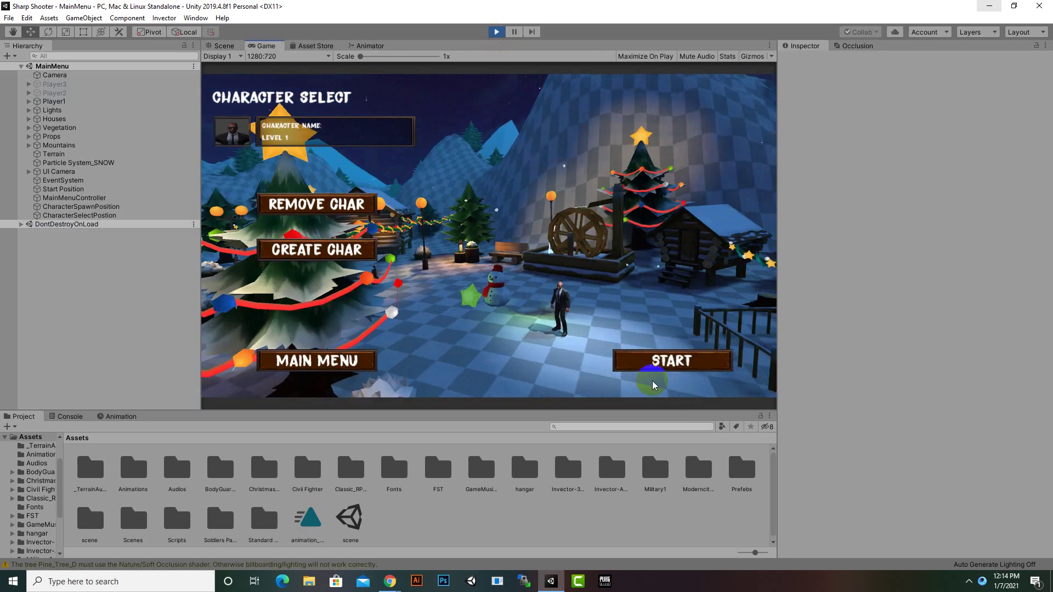
pyautogui.click(652, 365)
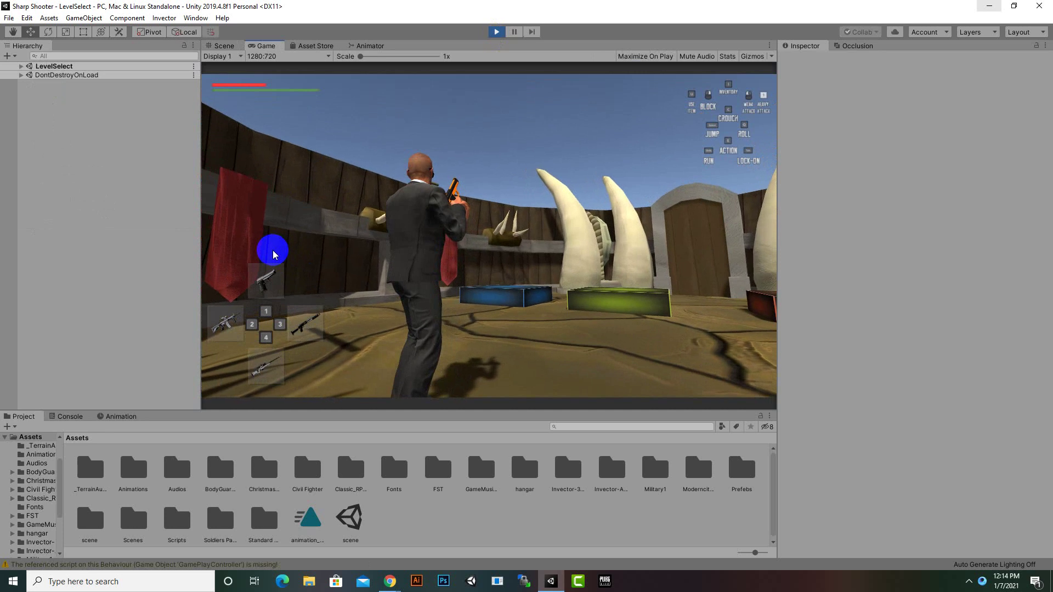
pyautogui.press('w')
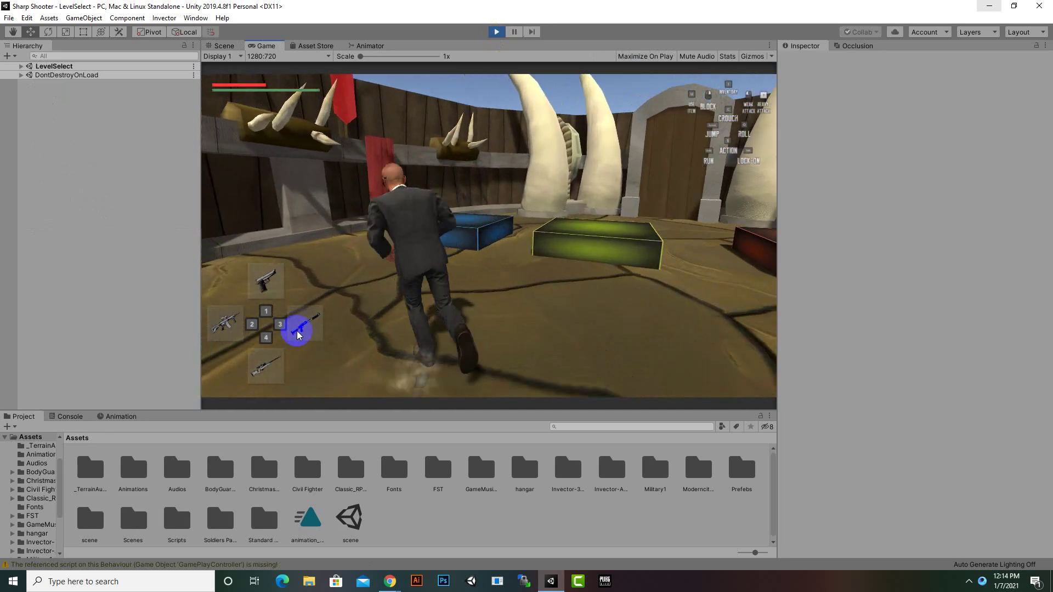
pyautogui.press('w')
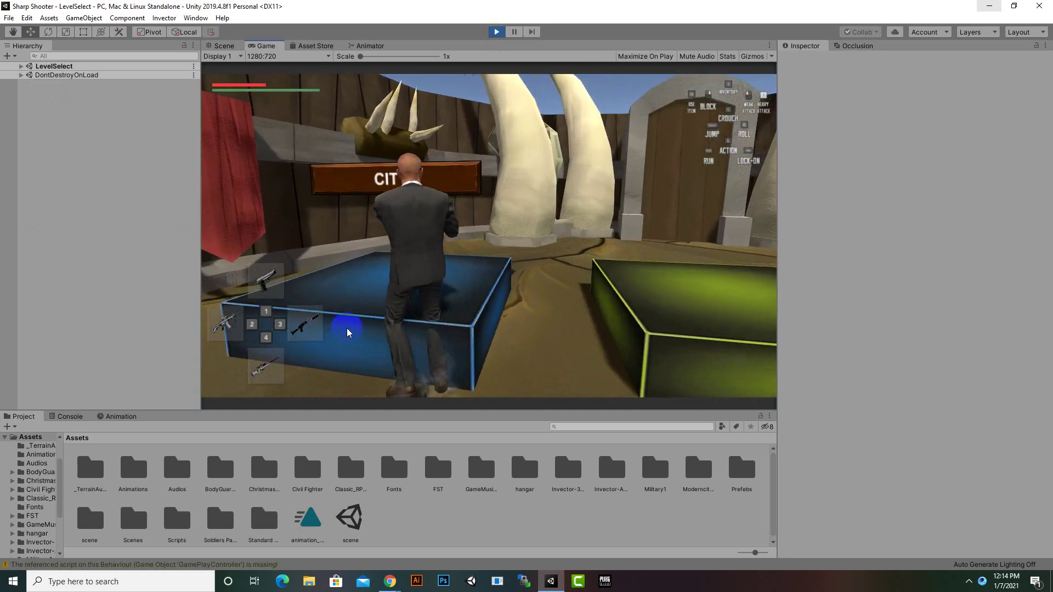
pyautogui.press('w')
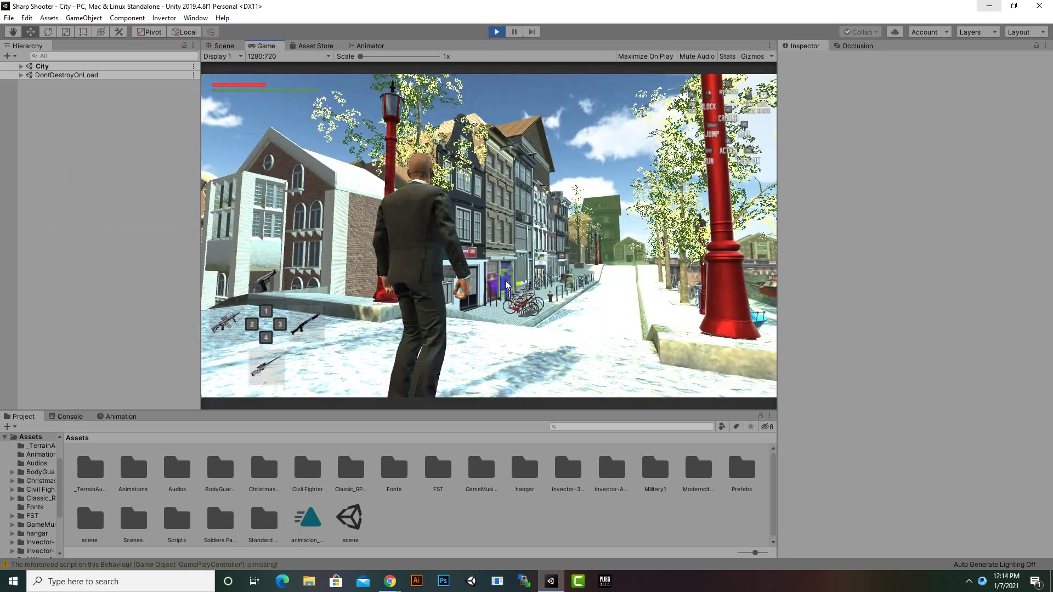
# Step: Run, jump and turn the character through the snowy City streets
pyautogui.press('w')
pyautogui.press('w')
pyautogui.press('space')
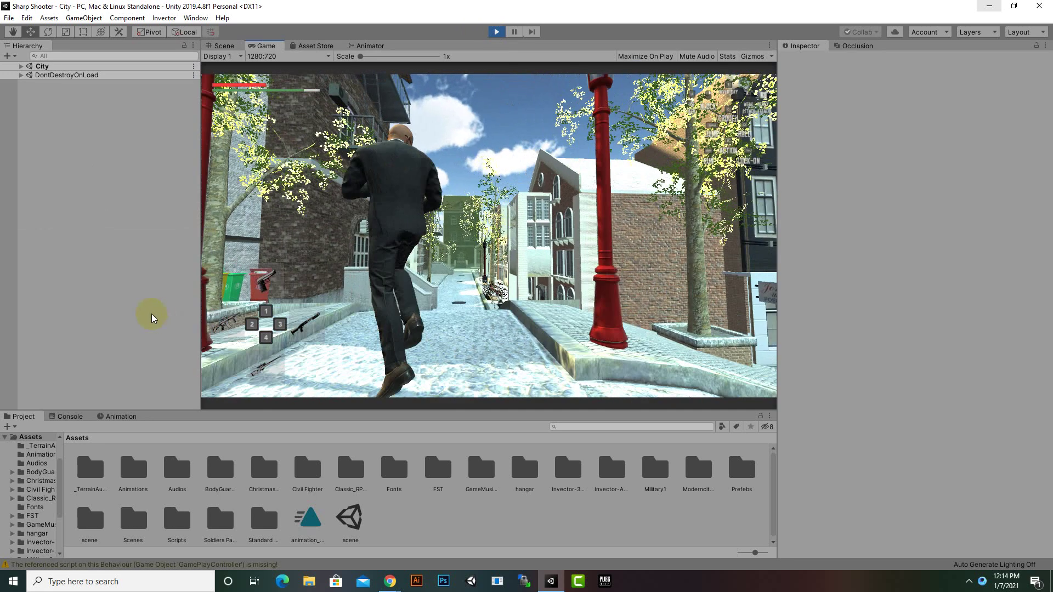
pyautogui.press('w')
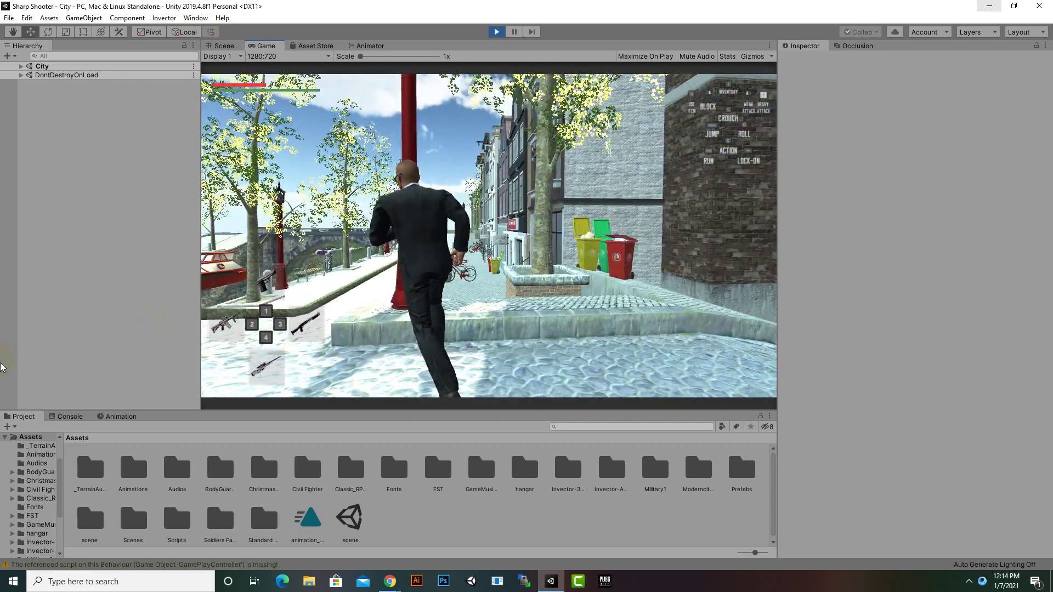
pyautogui.press('a')
pyautogui.press('w')
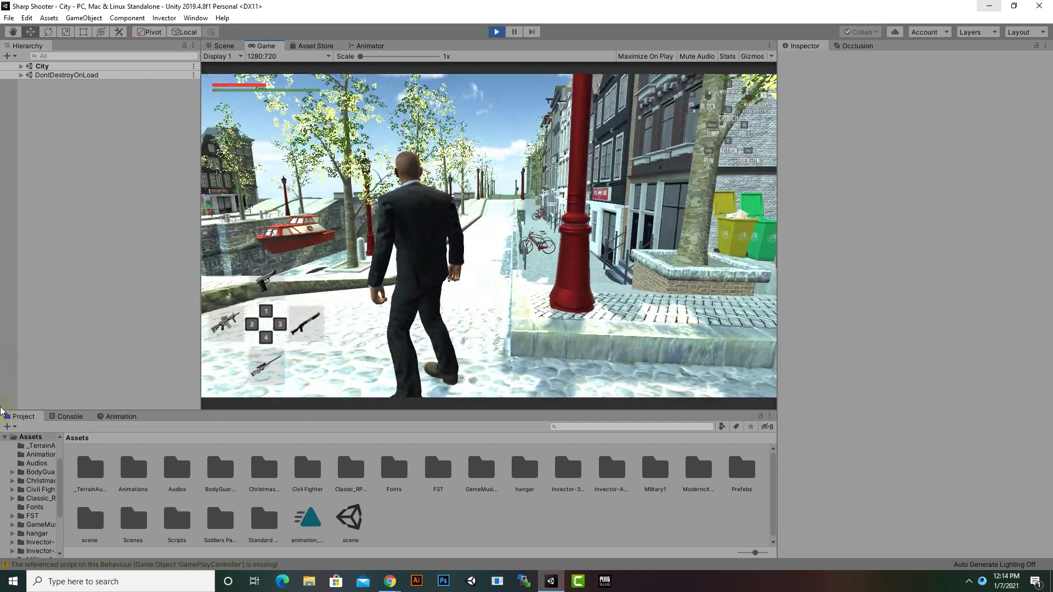
# Step: Stop and restart play mode, then begin a new game with the chosen character
pyautogui.click(496, 32)
pyautogui.click(483, 183)
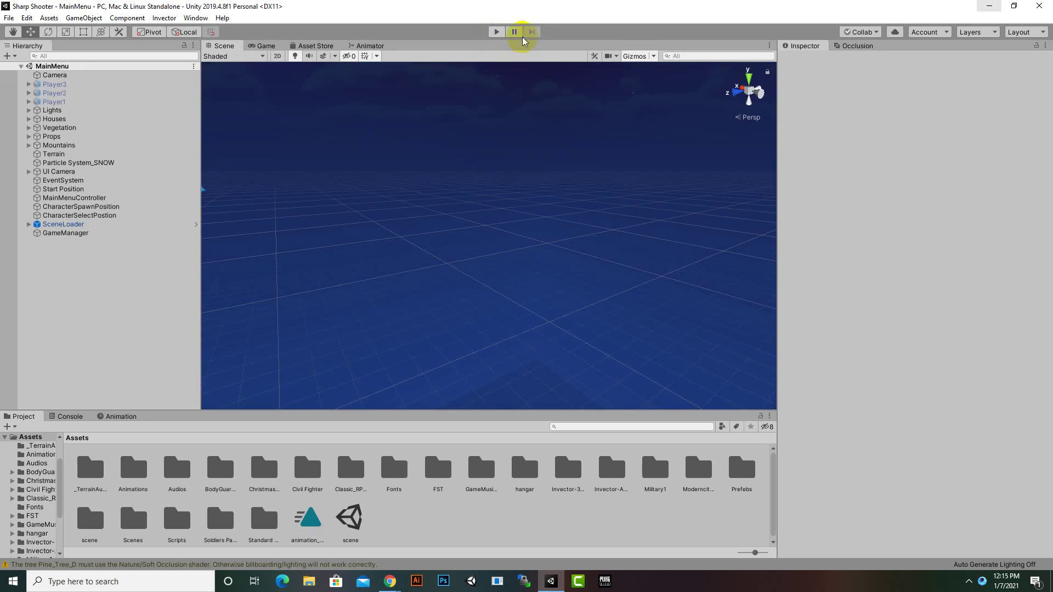
pyautogui.click(500, 35)
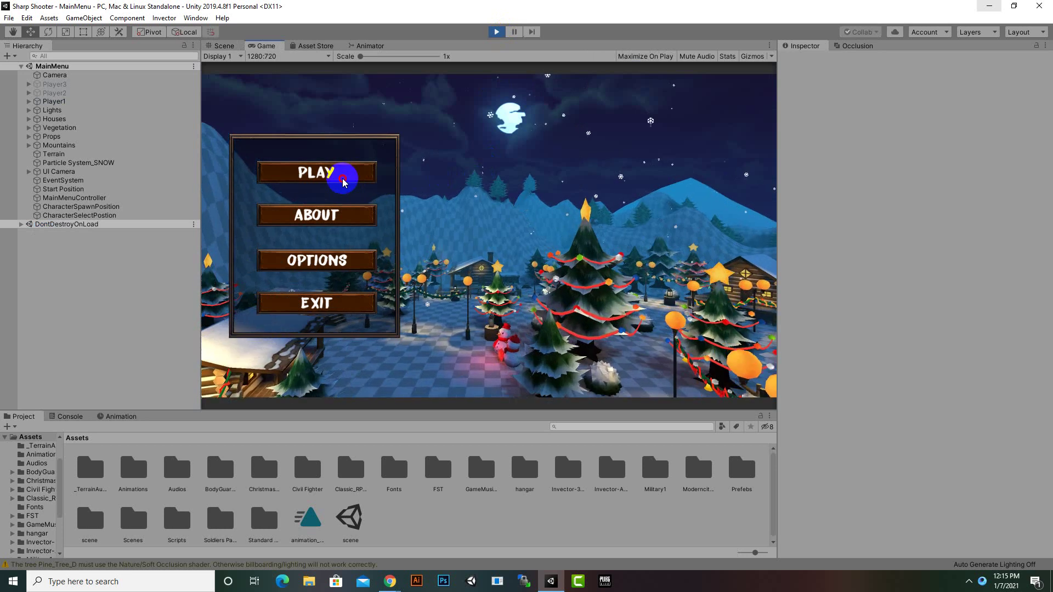
pyautogui.click(342, 177)
pyautogui.click(637, 360)
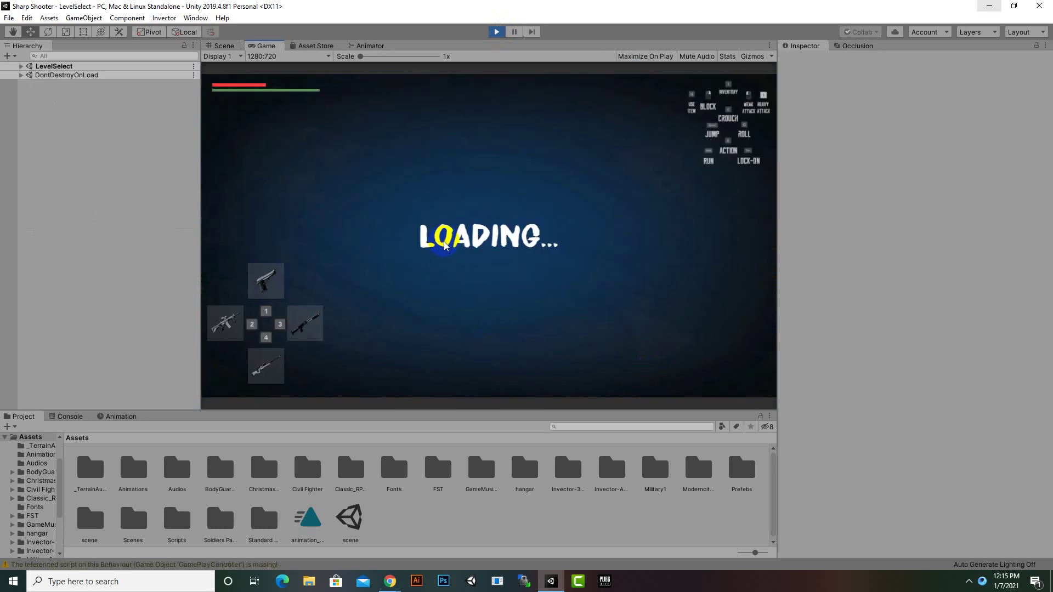
# Step: Run onto the green box to load Industrial, then run and jump among the containers
pyautogui.press('w')
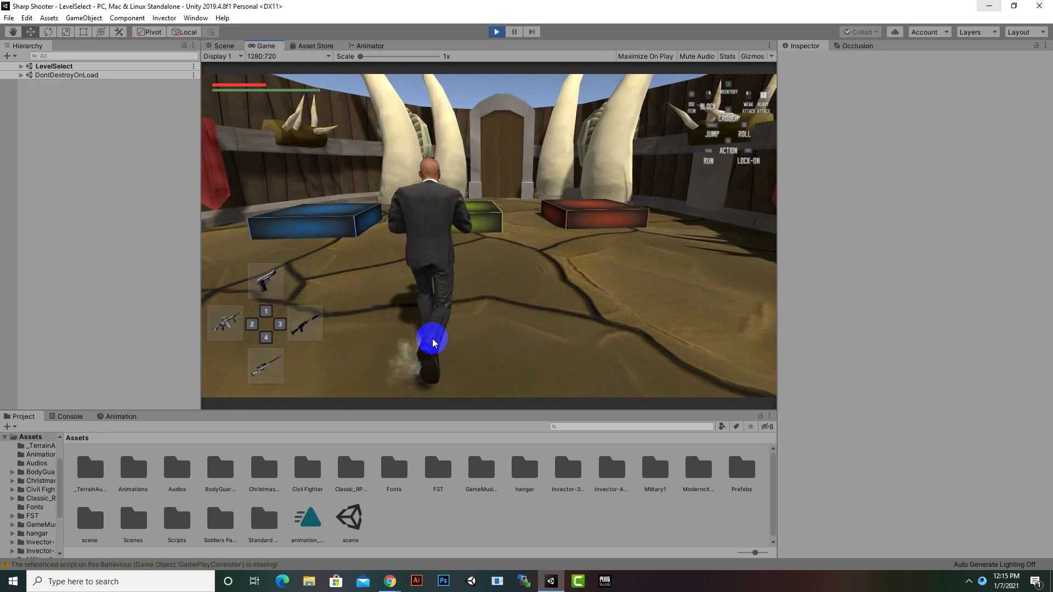
pyautogui.press('w')
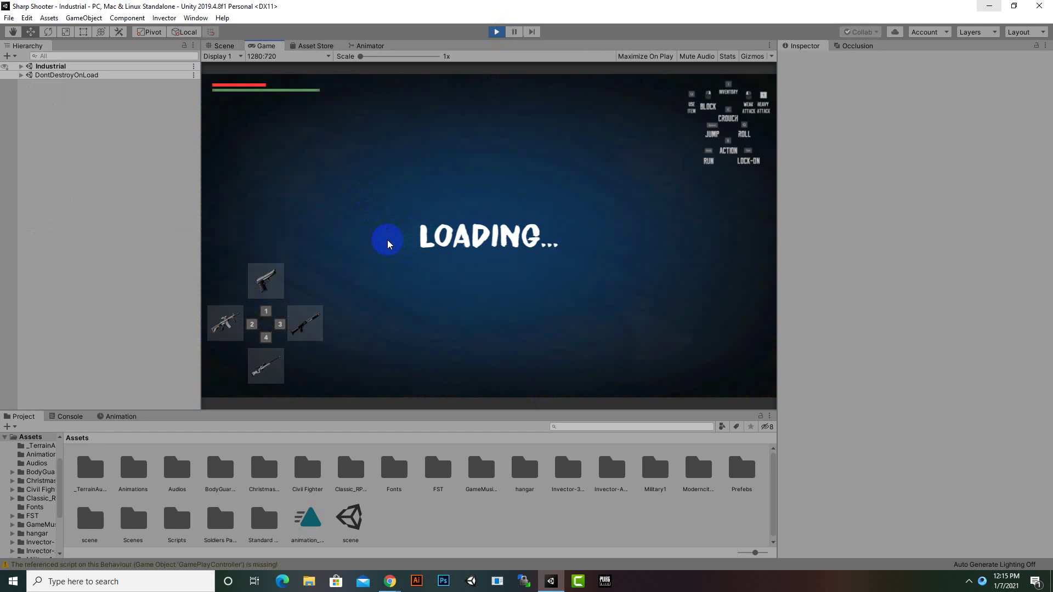
pyautogui.press('w')
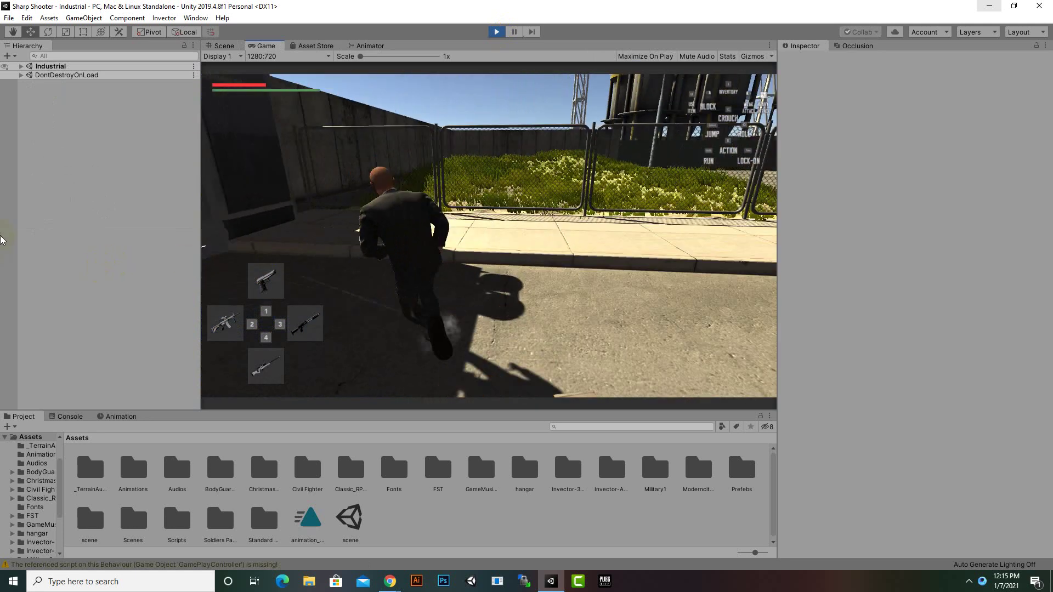
pyautogui.press('space')
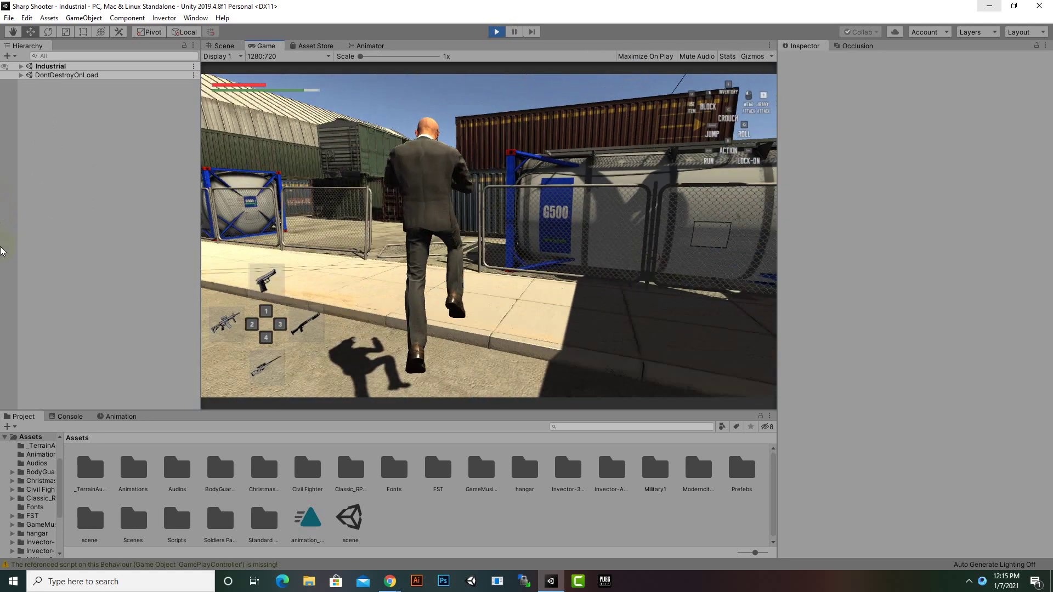
pyautogui.press('w')
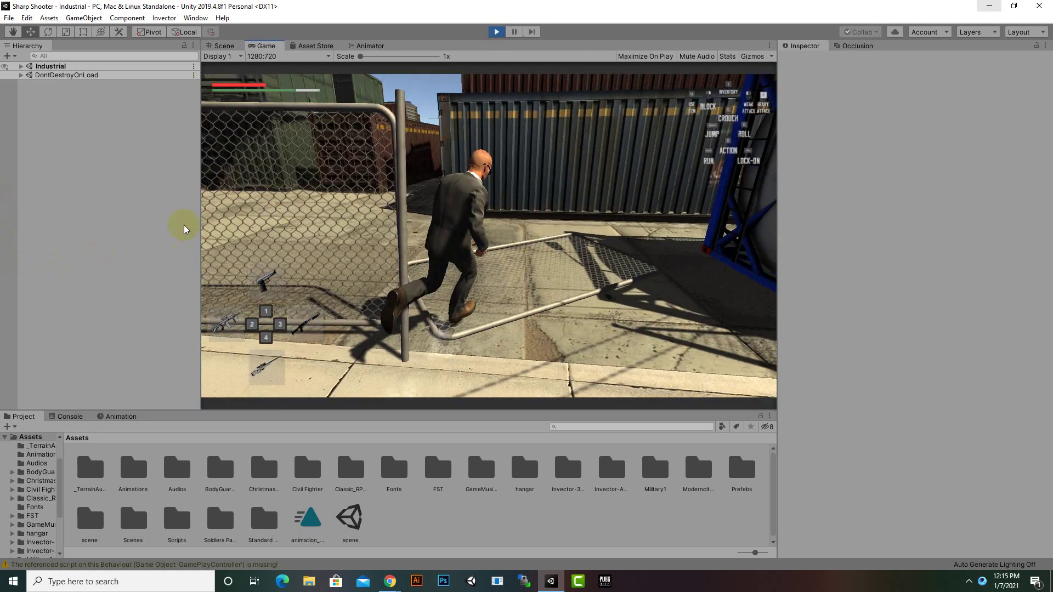
pyautogui.press('w')
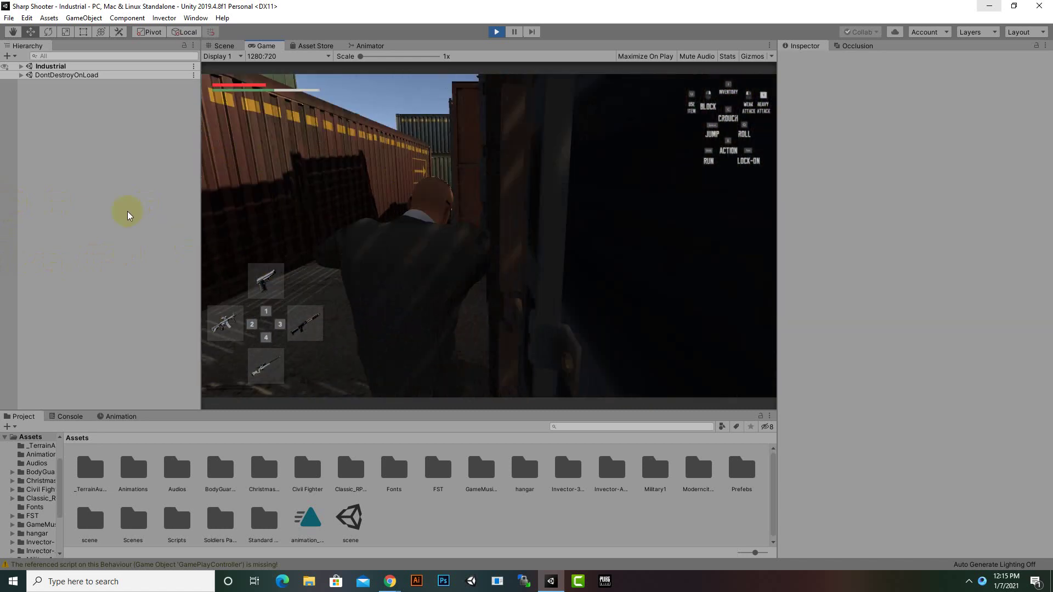
pyautogui.press('w')
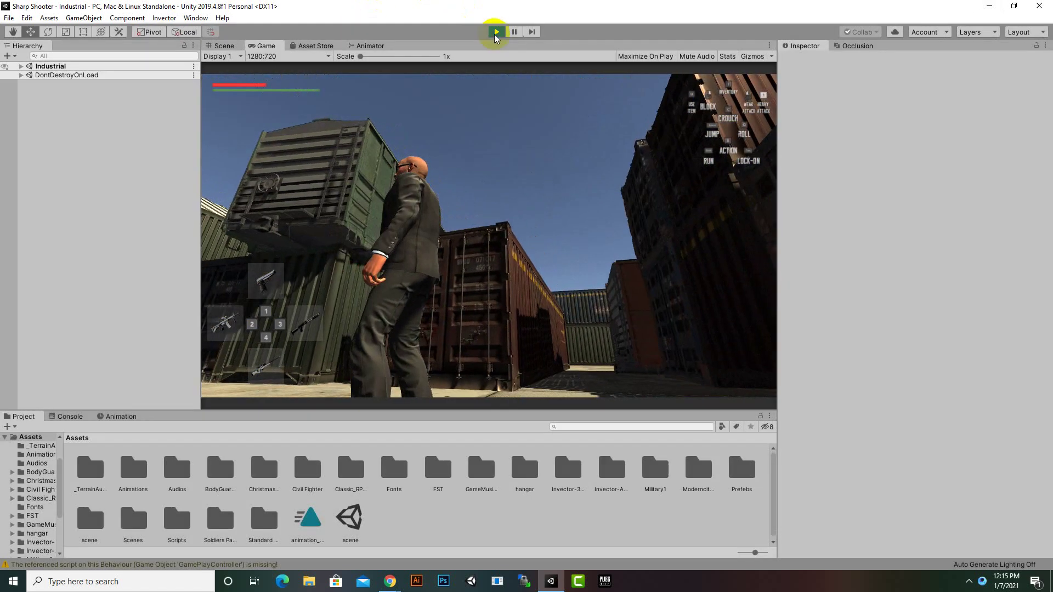
# Step: Restart the game, begin a new game, and walk the character onto the red Night box
pyautogui.click(496, 32)
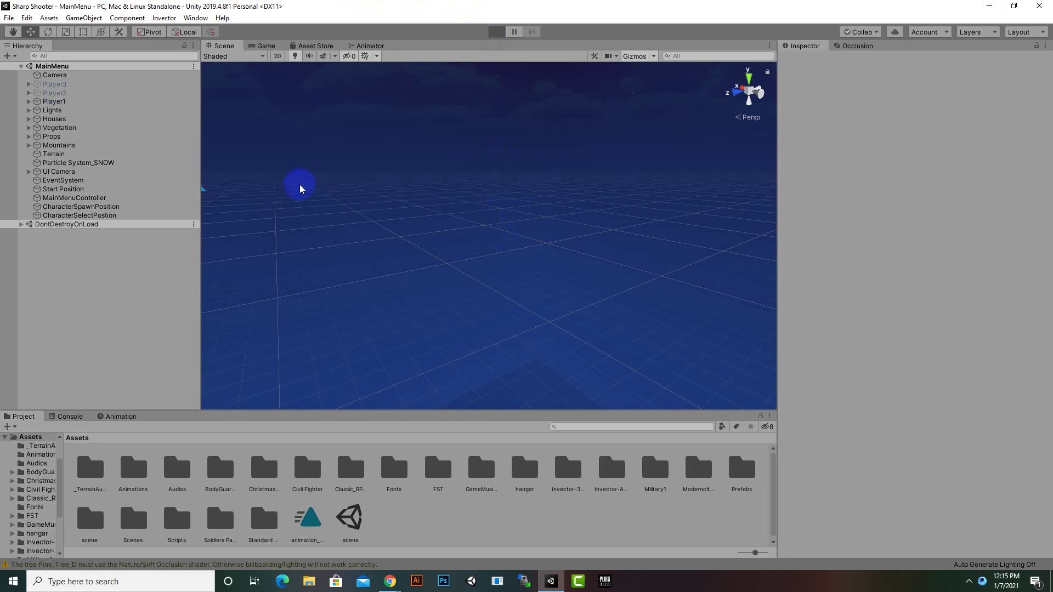
pyautogui.click(348, 172)
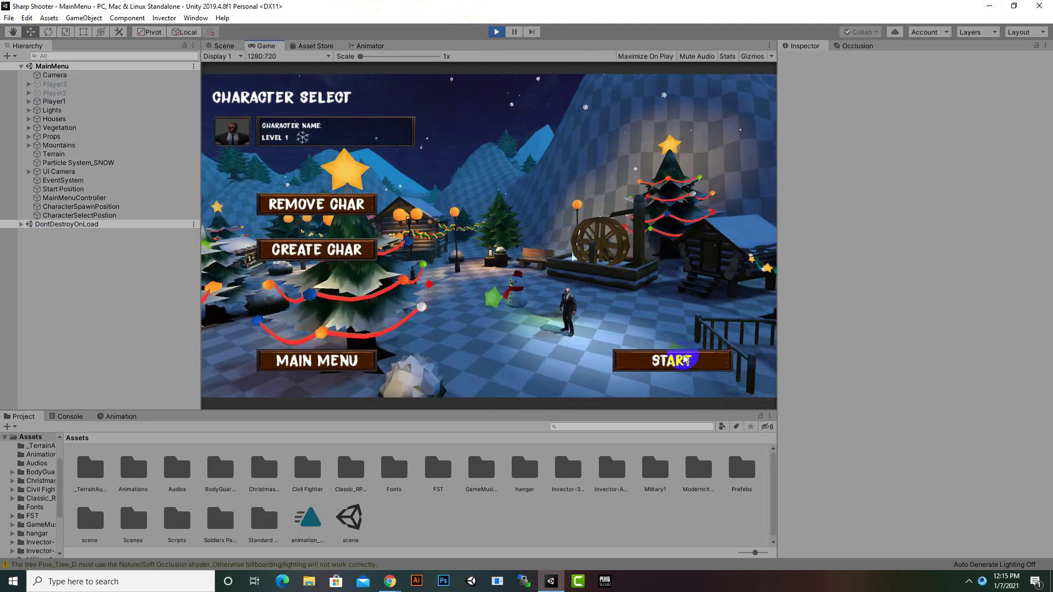
pyautogui.click(672, 361)
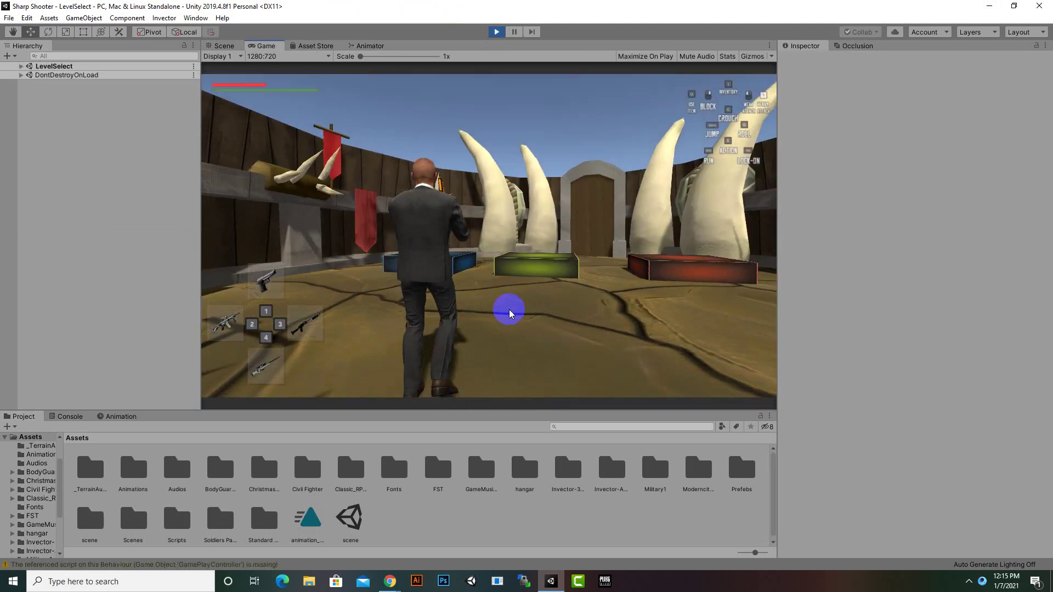
pyautogui.press('w')
pyautogui.press('w')
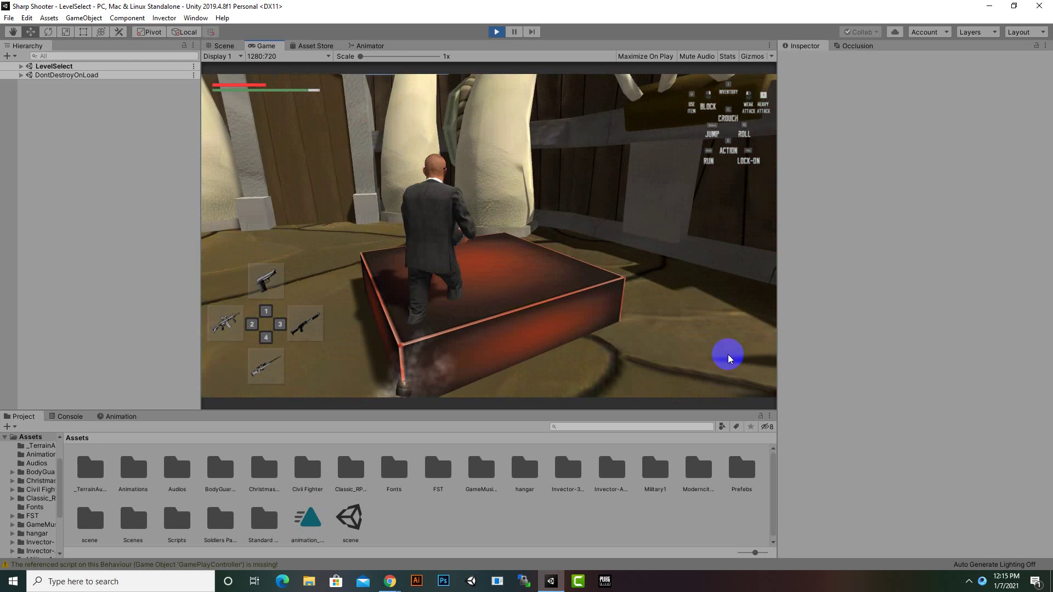
# Step: Load the Night level and sprint the character into the desert compound toward the gate
pyautogui.click(520, 188)
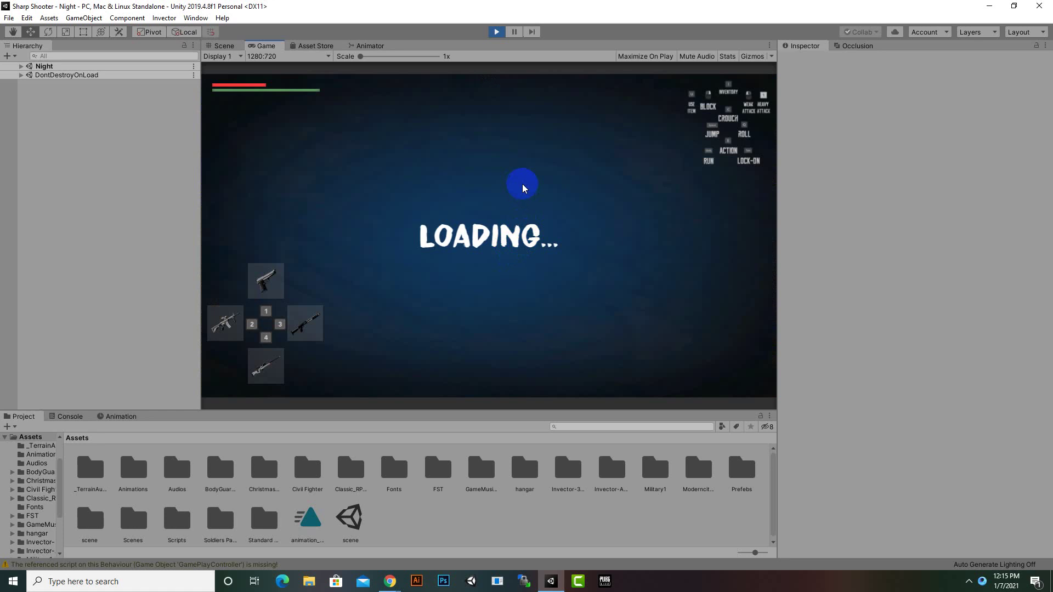
pyautogui.press('w')
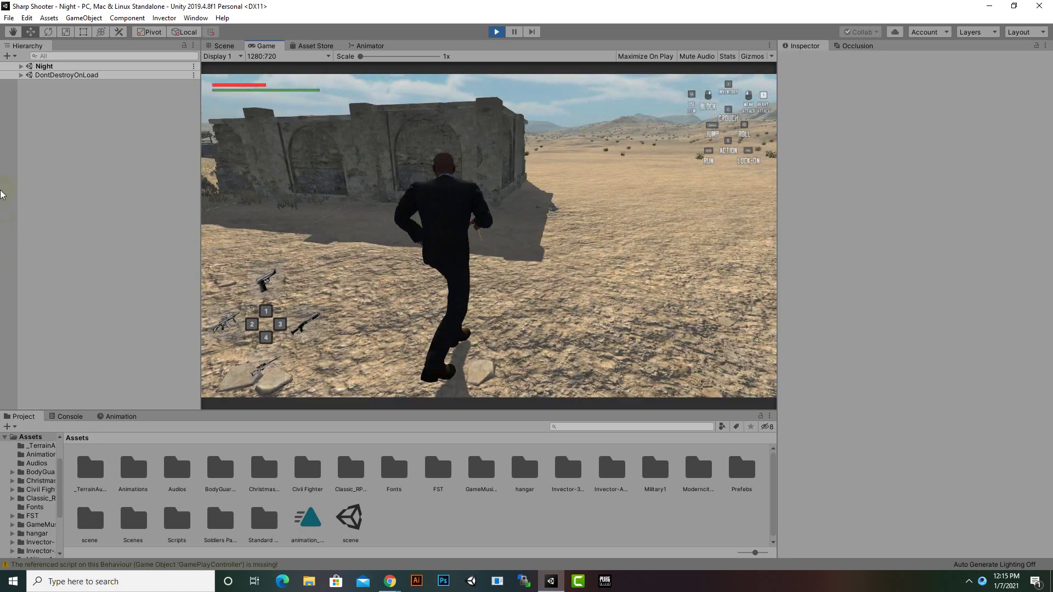
pyautogui.hotkey('shift', 'w')
pyautogui.hotkey('shift', 'w')
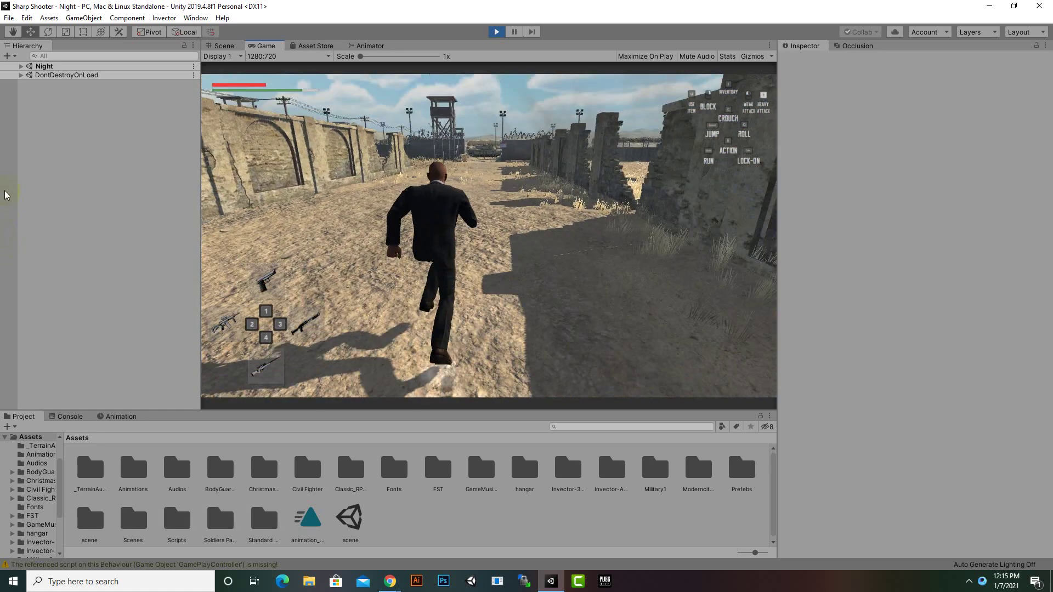
pyautogui.press('w')
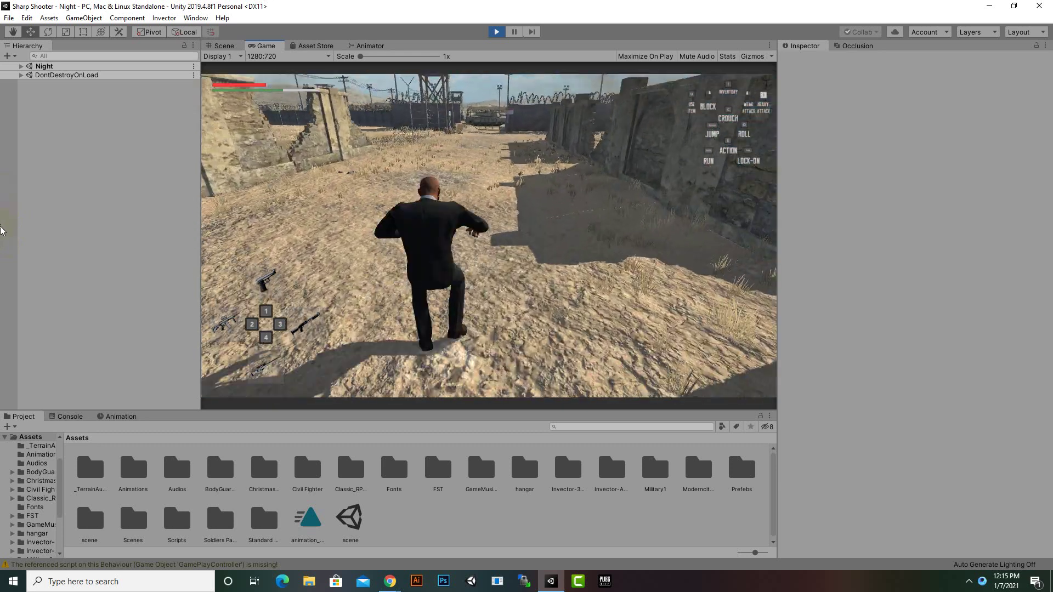
pyautogui.press('w')
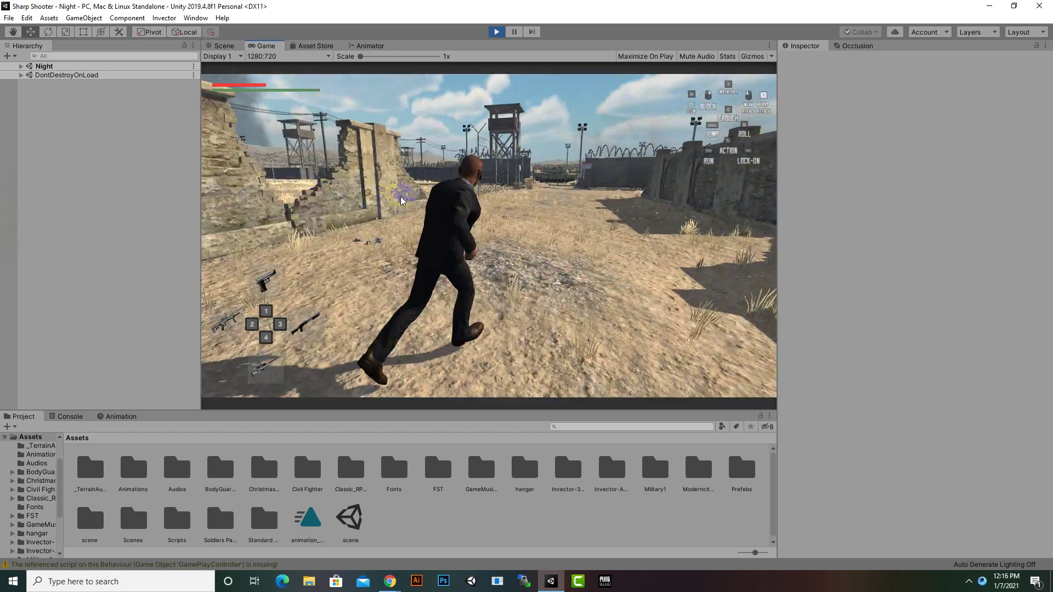
pyautogui.hotkey('shift', 'w')
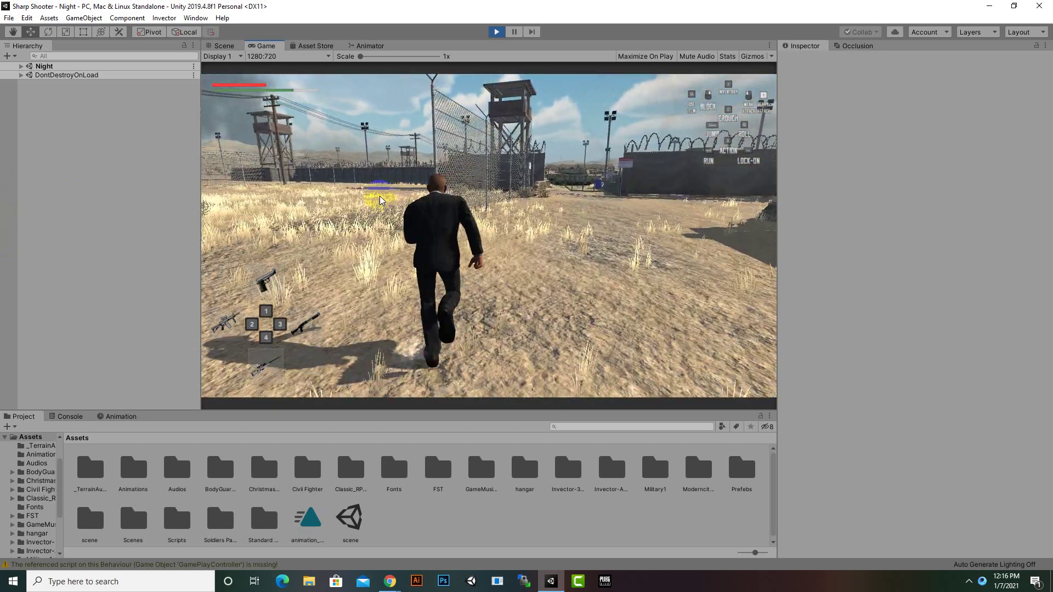
pyautogui.hotkey('shift', 'w')
pyautogui.moveTo(379, 201); pyautogui.dragTo(426, 207, button='right')
# Step: Move the character along the sandbags, over the railing, and past the watchtower ladder
pyautogui.press('w')
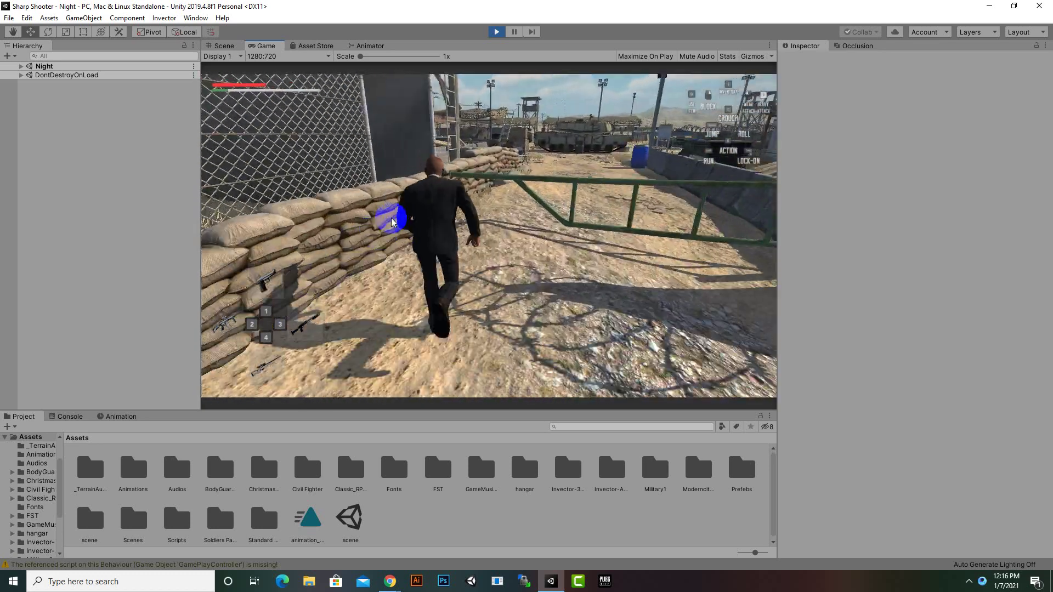
pyautogui.press('w')
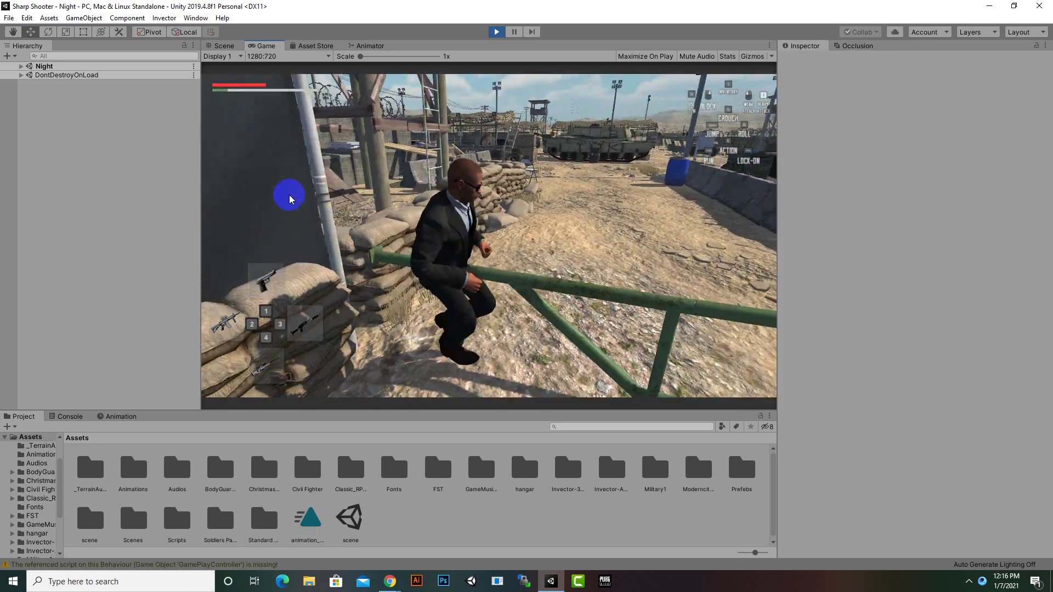
pyautogui.press('w')
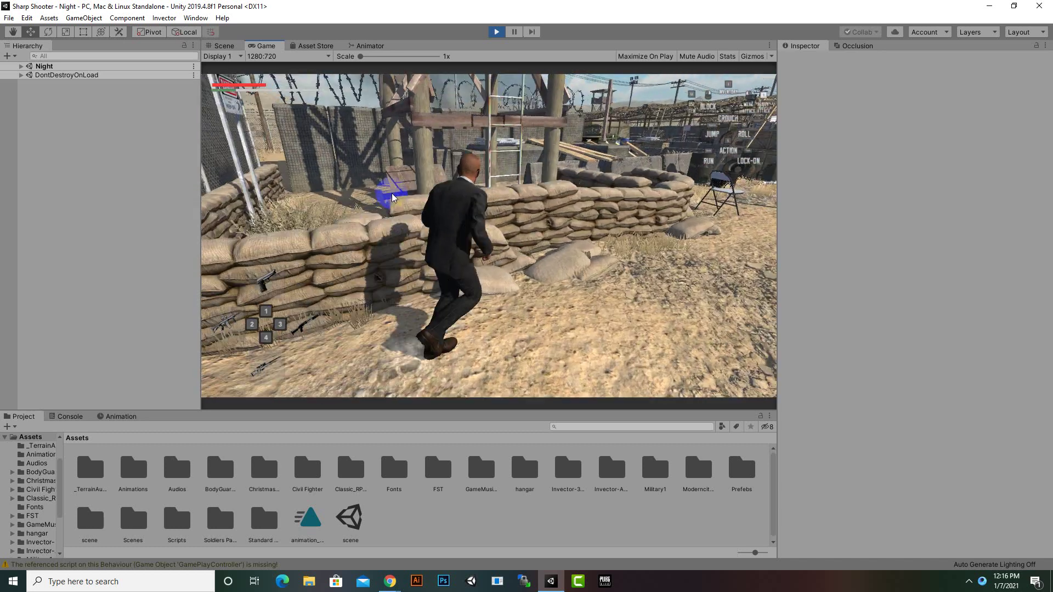
pyautogui.press('w')
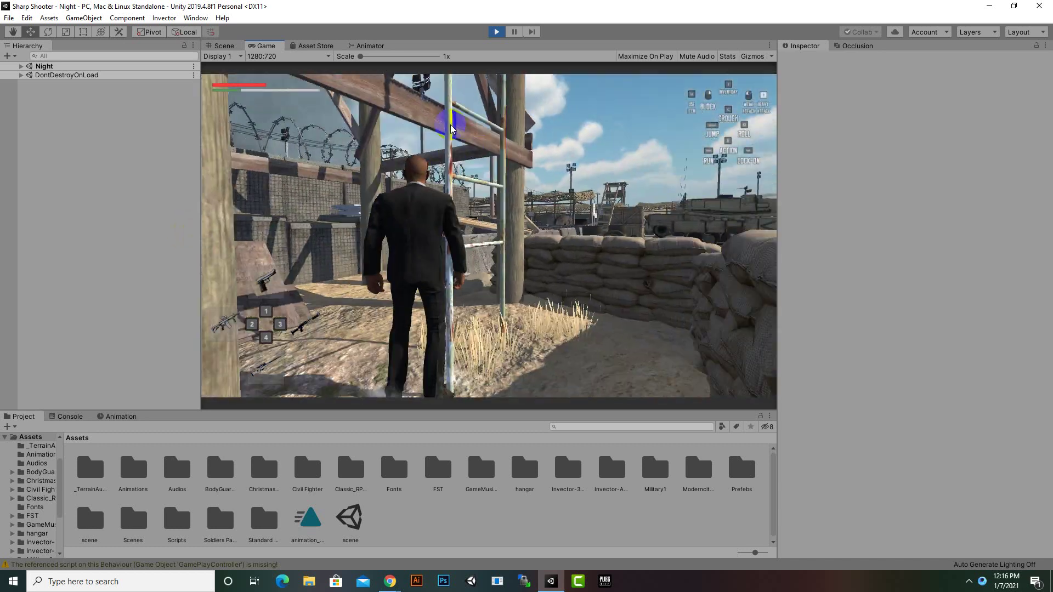
pyautogui.click(380, 87)
pyautogui.press('w')
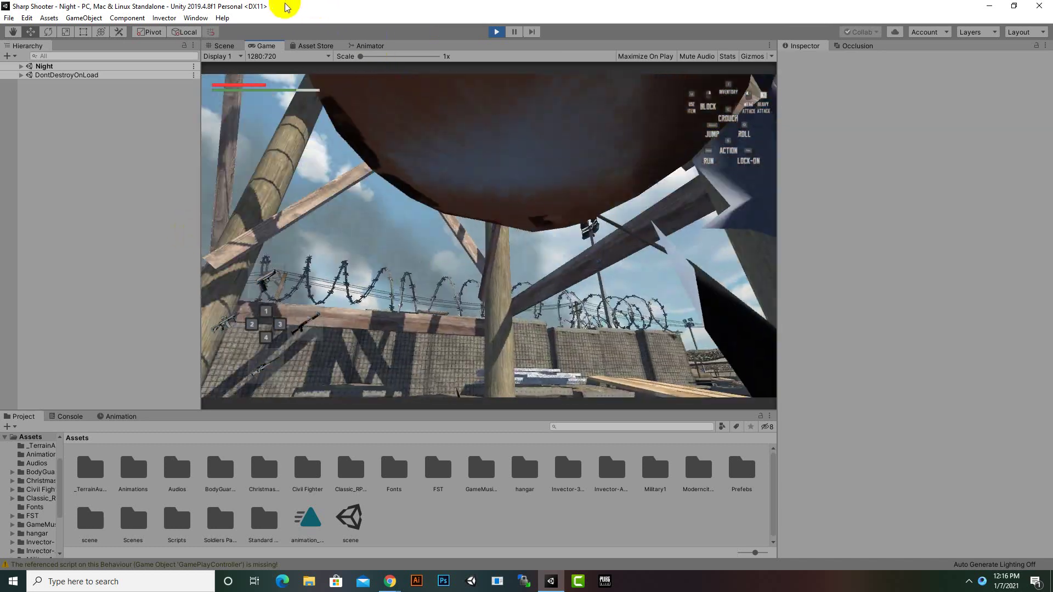
pyautogui.press('w')
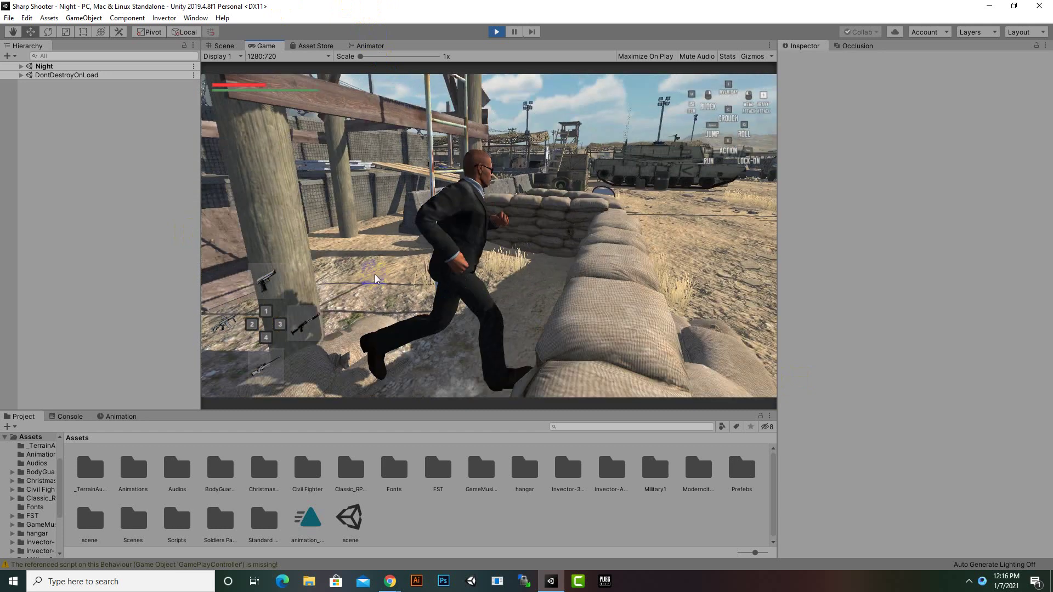
pyautogui.press('w')
pyautogui.click(435, 87)
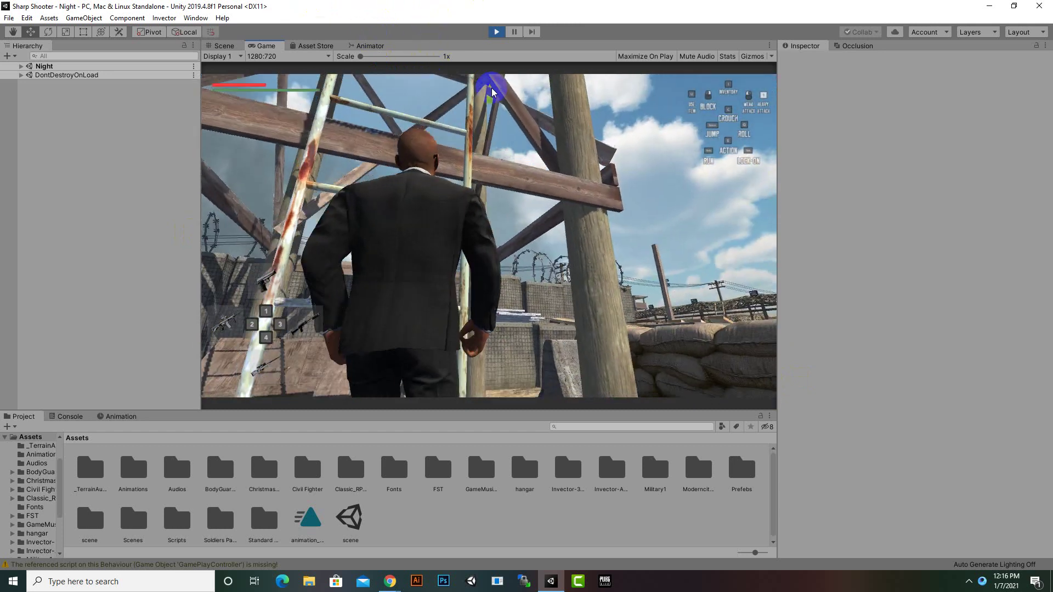
pyautogui.press('w')
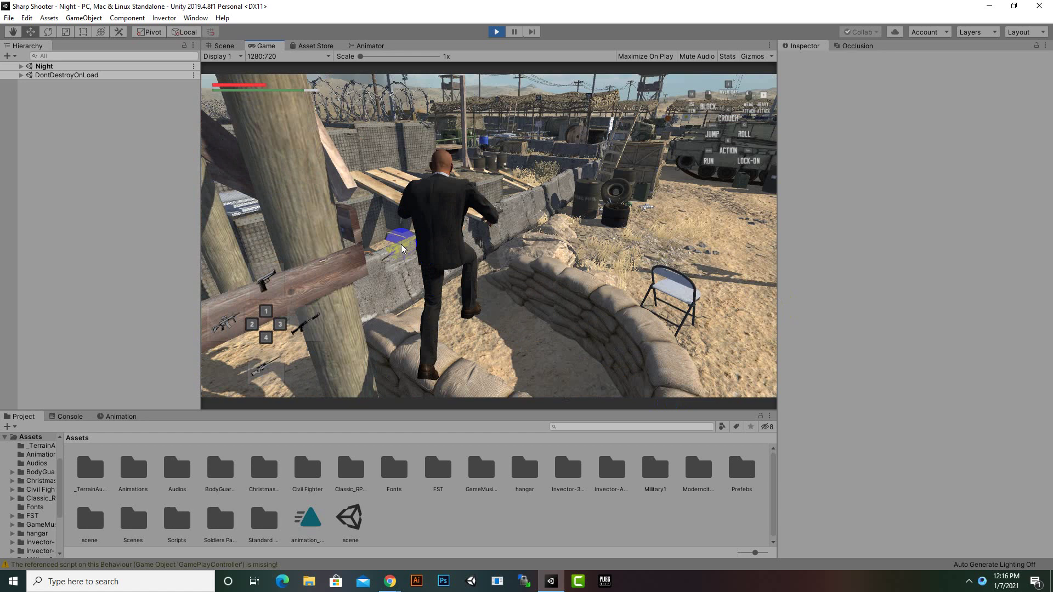
pyautogui.click(495, 207)
pyautogui.hotkey('shift', 'w')
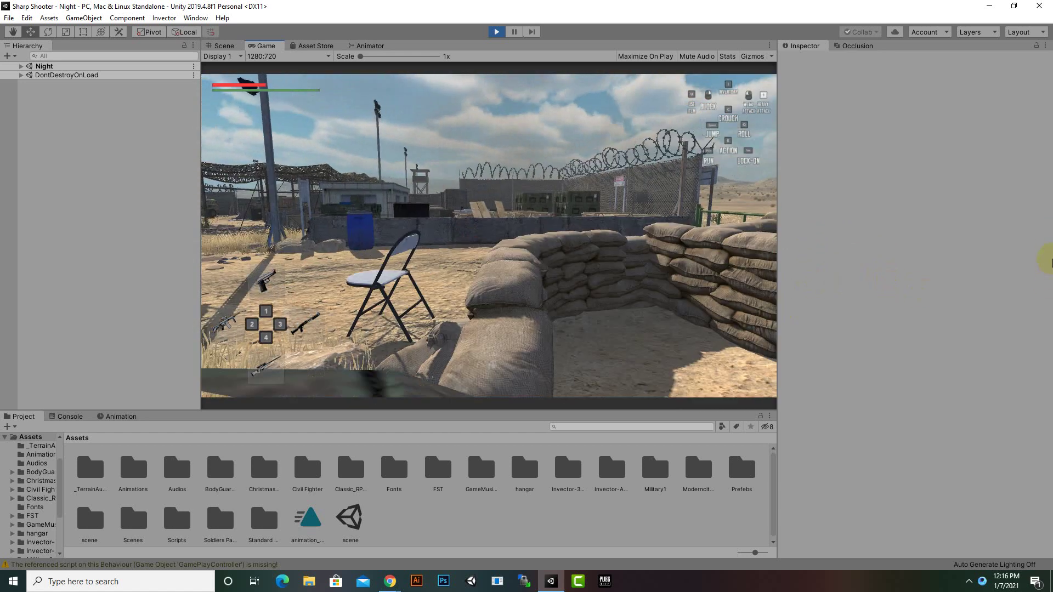
# Step: Stop play mode to return to the MainMenu scene in the editor
pyautogui.click(479, 52)
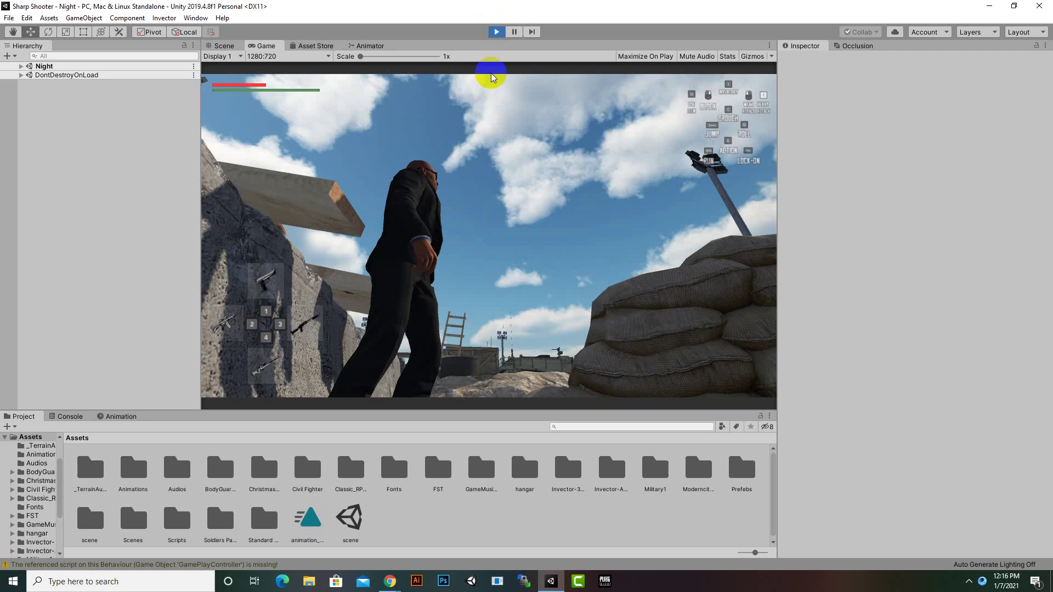
pyautogui.click(543, 246)
pyautogui.hotkey('ctrl', 'p')
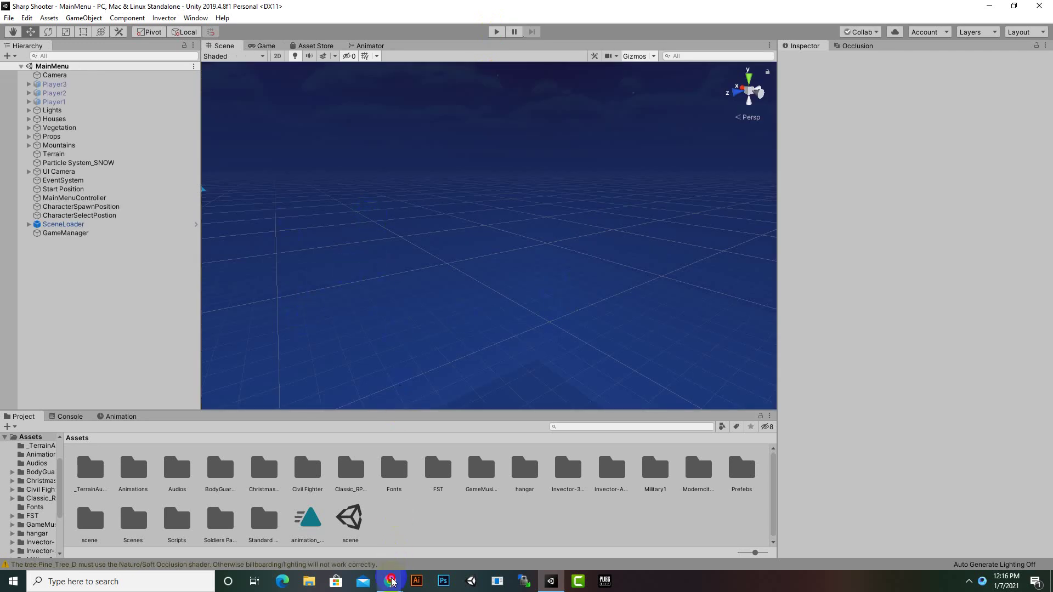
# Step: Bring Chrome forward and reload the Unity Assets listing page
pyautogui.moveTo(392, 584)
pyautogui.click(329, 529)
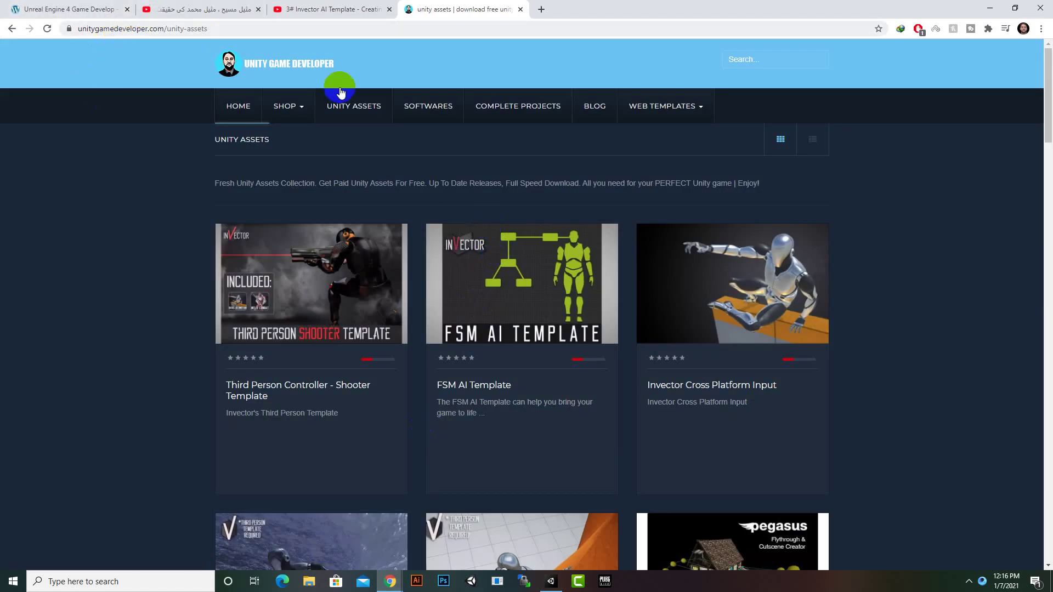
pyautogui.click(346, 110)
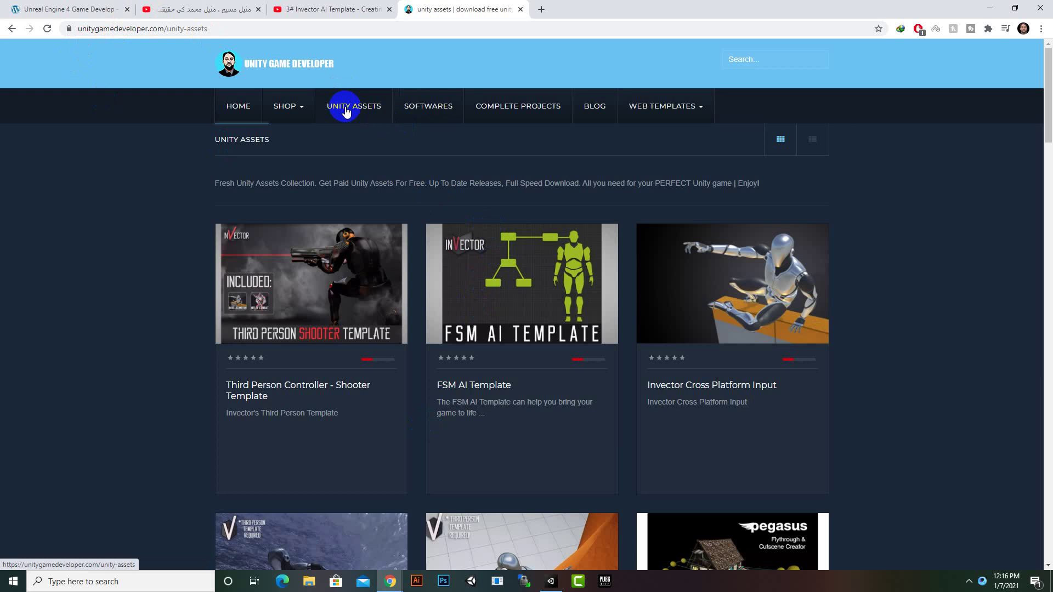
# Step: Search the site for 'fam', glance at the results, then head back to the home page
pyautogui.moveTo(800, 59); pyautogui.dragTo(632, 53)
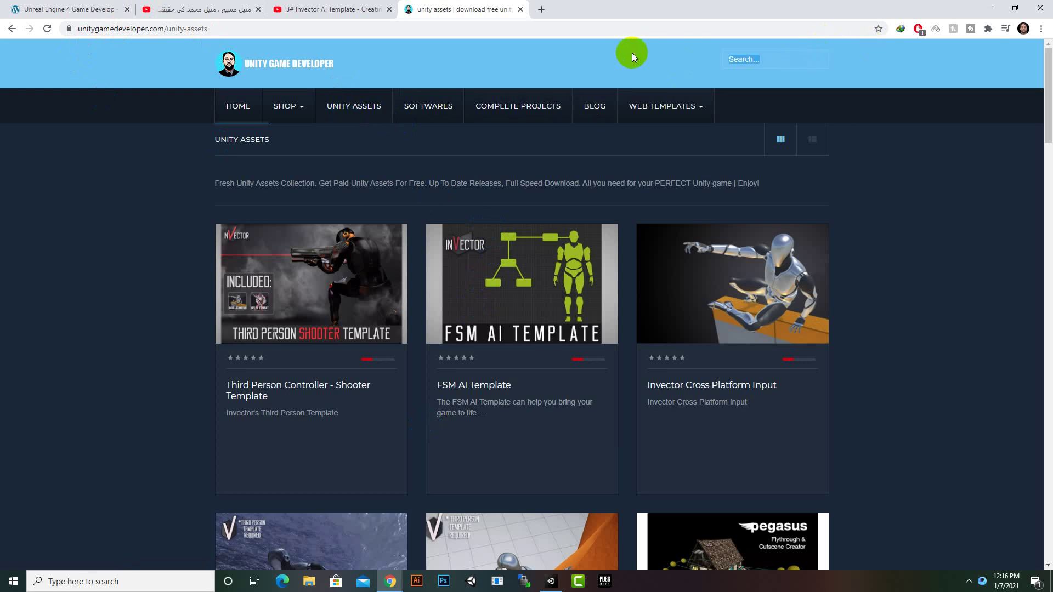
pyautogui.write('fam')
pyautogui.press('Return')
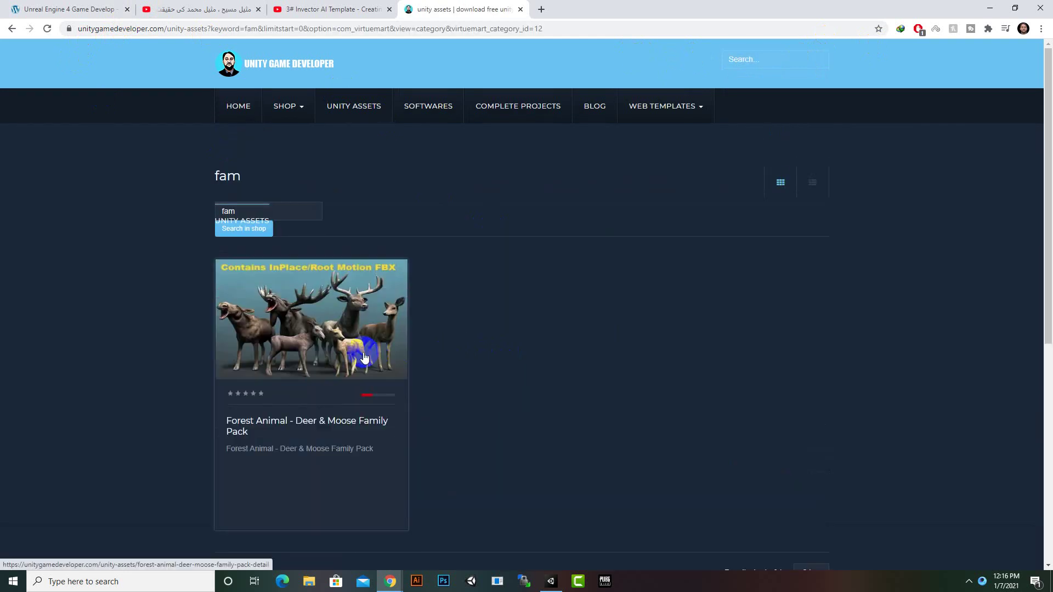
pyautogui.scroll(-6, 489, 319)
pyautogui.scroll(6, 489, 319)
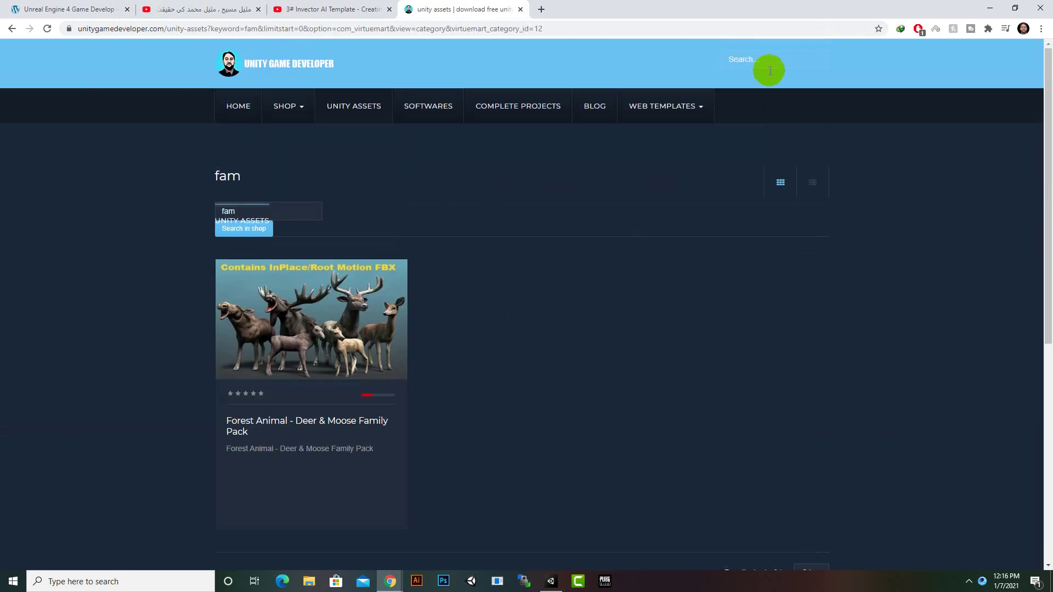
pyautogui.click(284, 66)
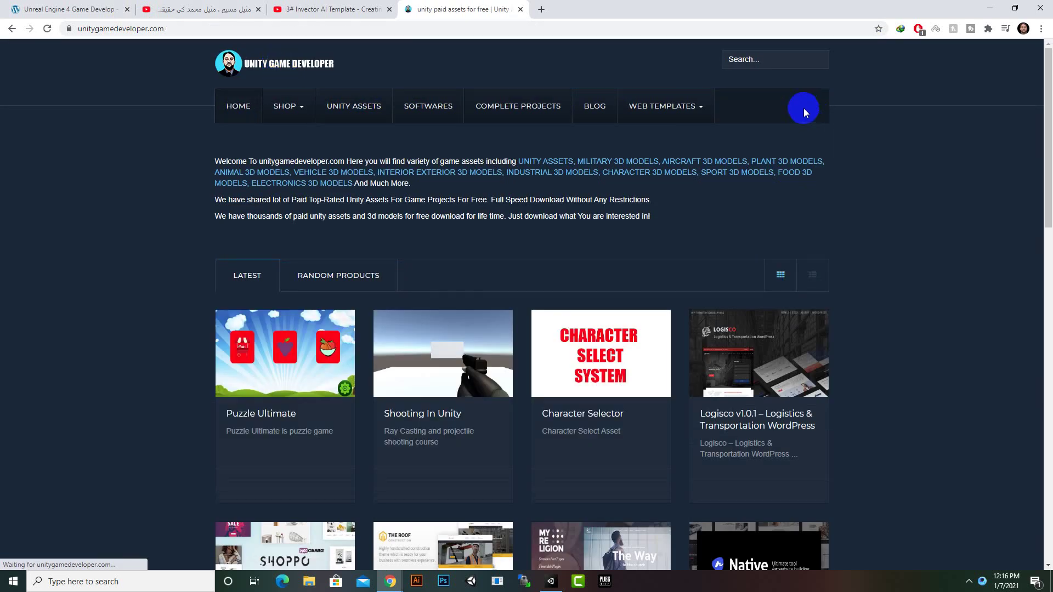
# Step: Search unitygamedeveloper.com for 'FSM', correcting the initial 'fms' entry
pyautogui.click(777, 64)
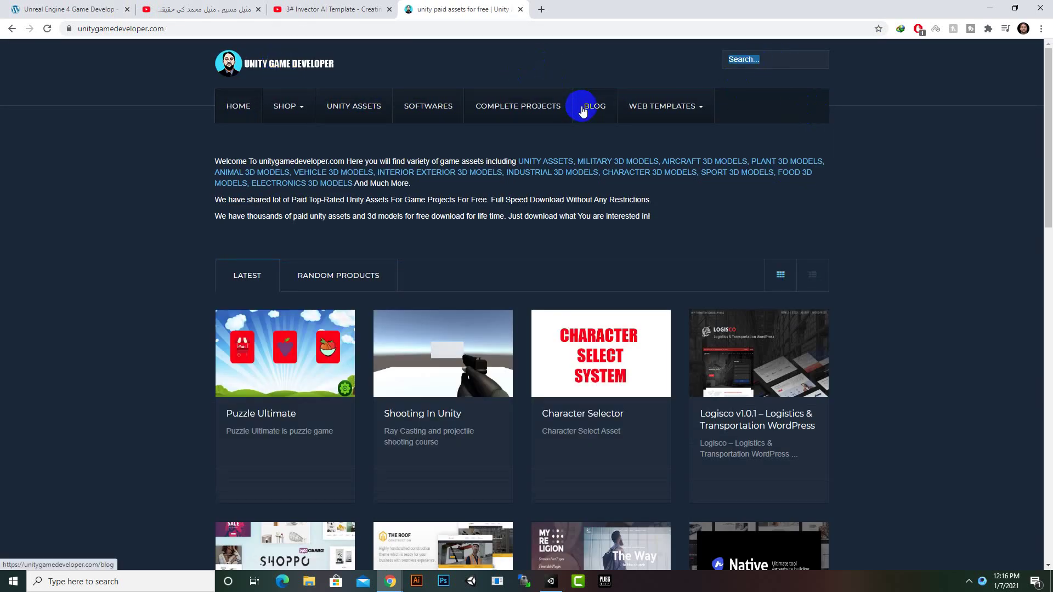
pyautogui.write('fms ai')
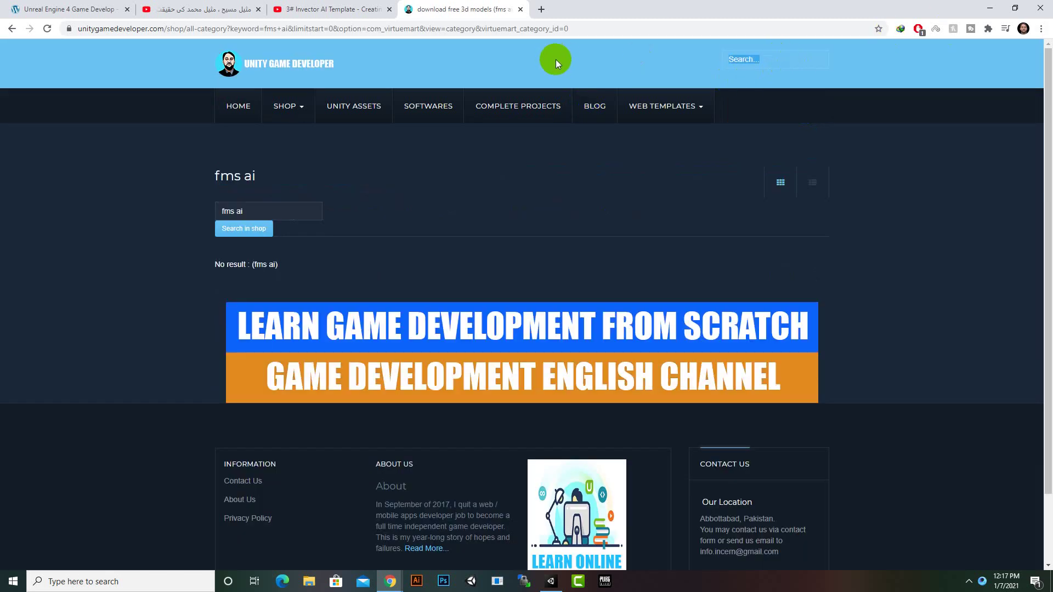
pyautogui.write('FSM')
pyautogui.press('Return')
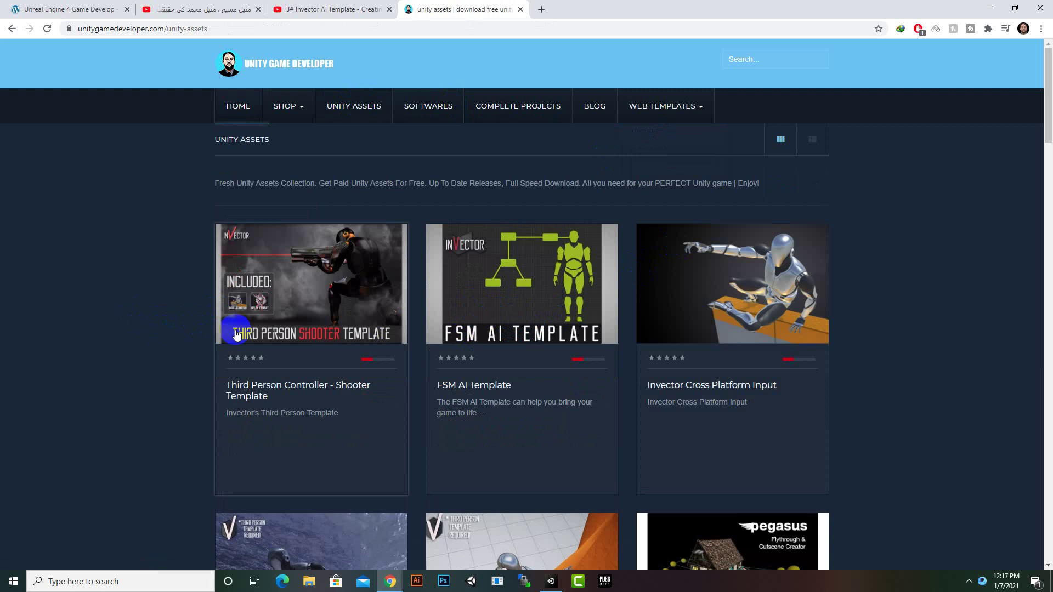
pyautogui.scroll(-2, 237, 335)
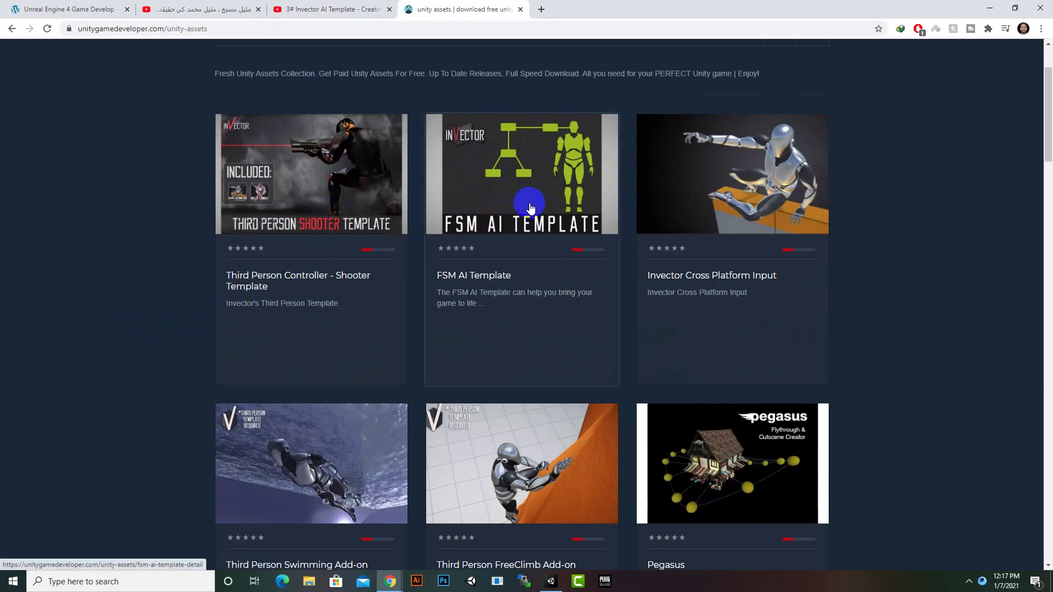
pyautogui.scroll(-2, 531, 204)
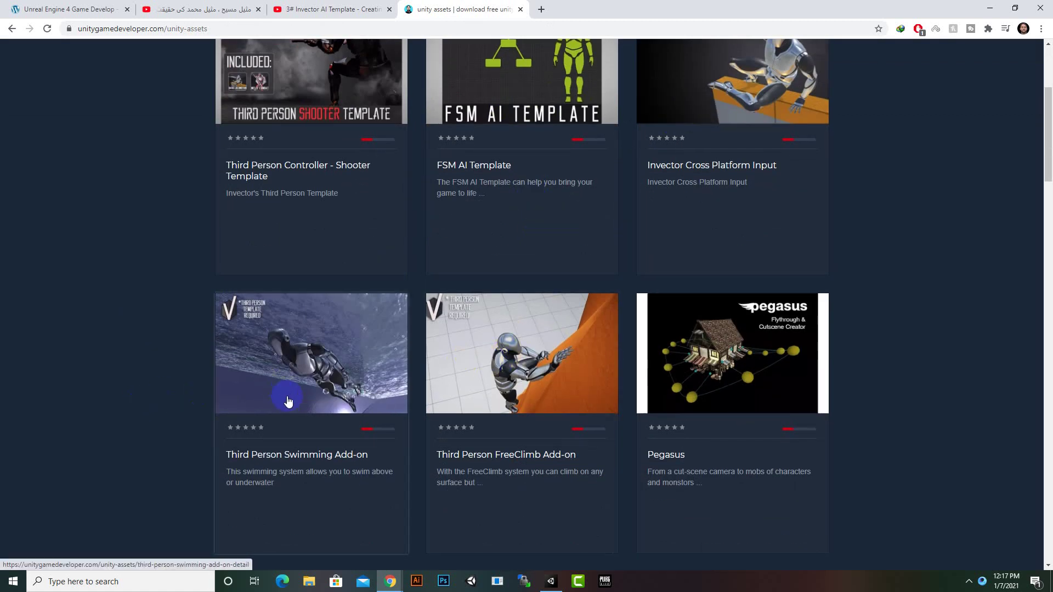
pyautogui.scroll(-6, 282, 398)
pyautogui.scroll(10, 270, 353)
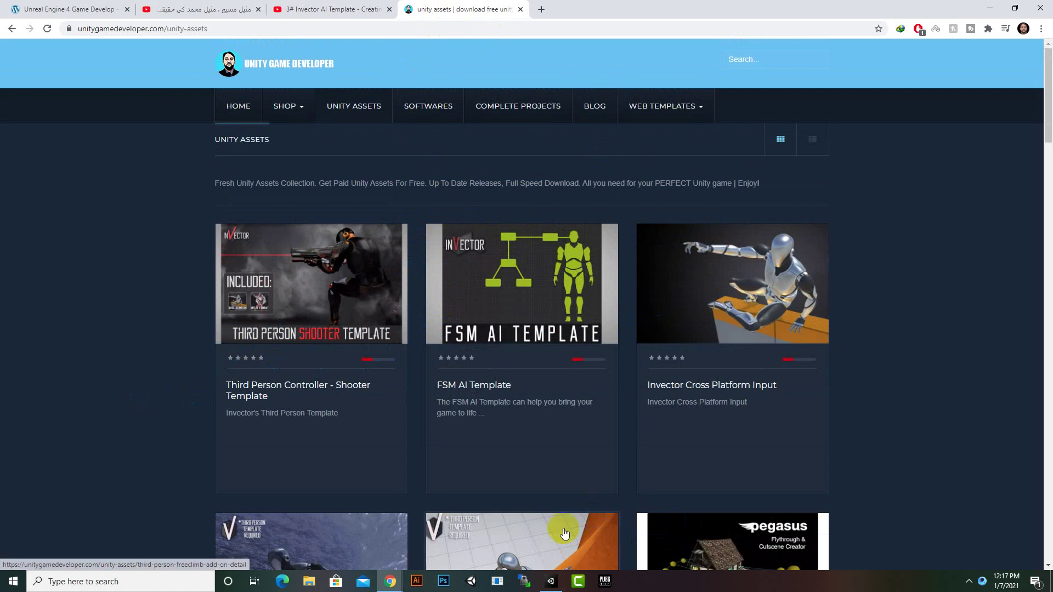
# Step: Back in Unity, browse the Invector > AI Controller > Components menu options
pyautogui.click(551, 581)
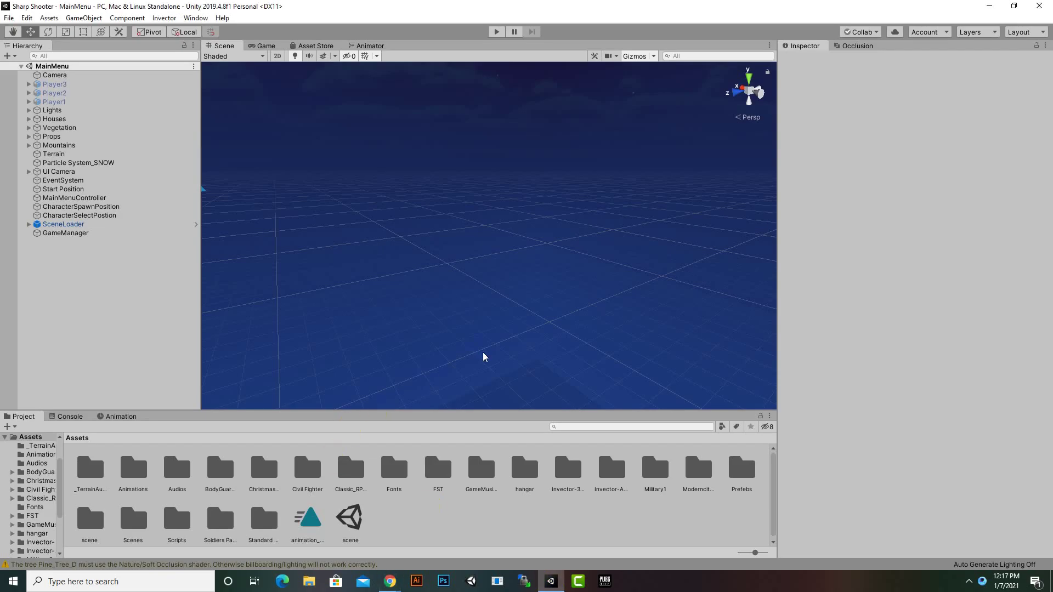
pyautogui.click(515, 248)
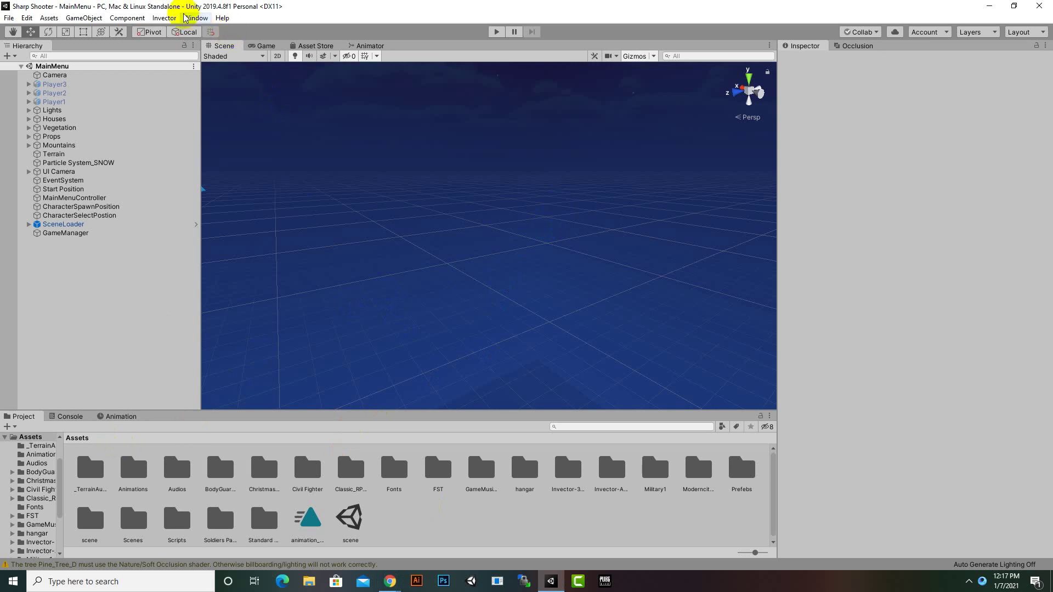
pyautogui.click(164, 18)
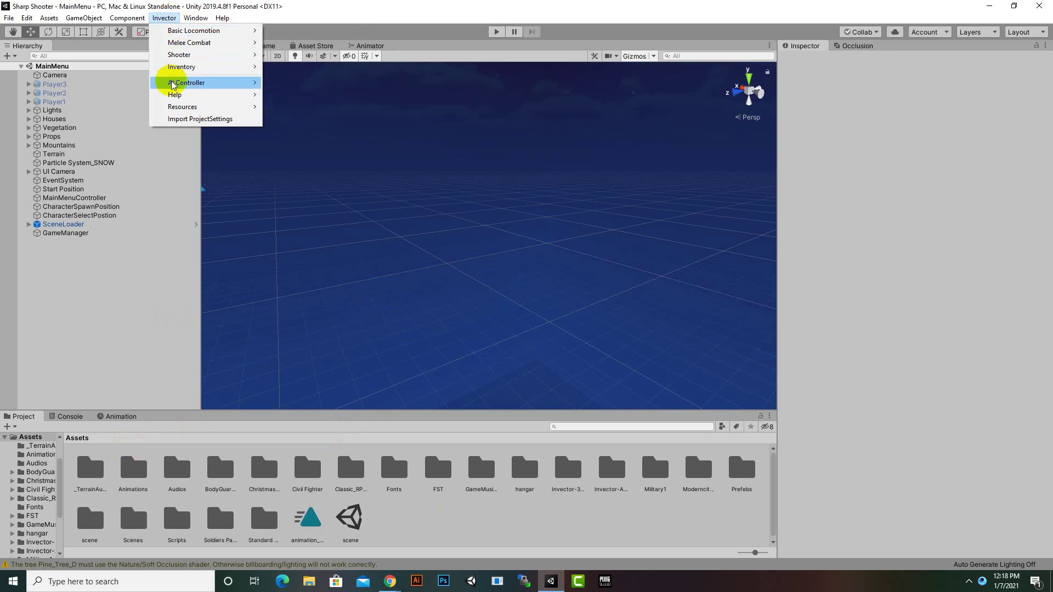
pyautogui.moveTo(188, 86)
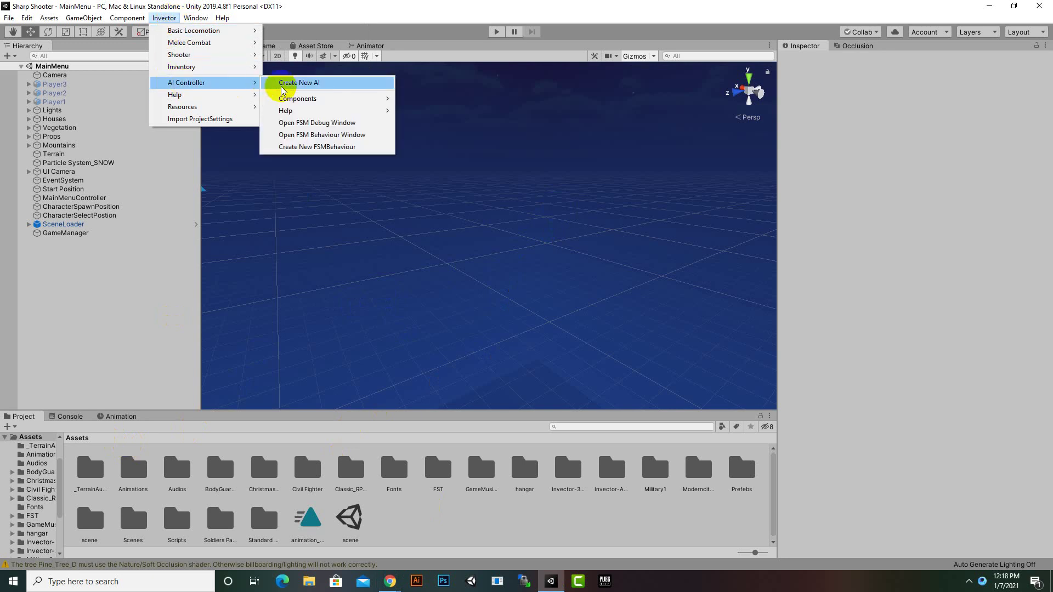
pyautogui.moveTo(310, 102)
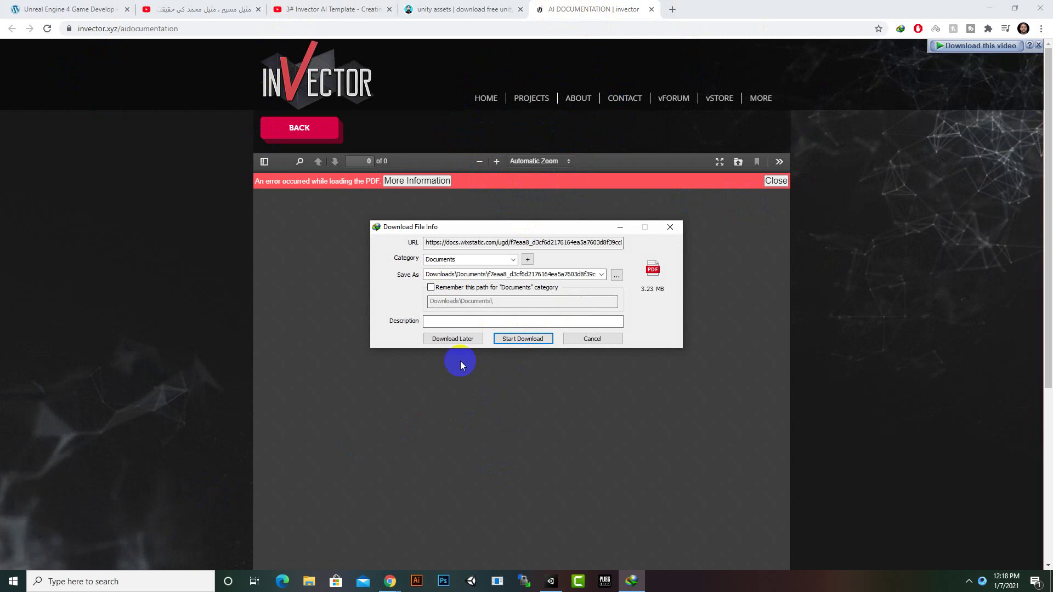
# Step: Download the 3.23 MB documentation PDF in IDM and open its containing folder
pyautogui.click(518, 339)
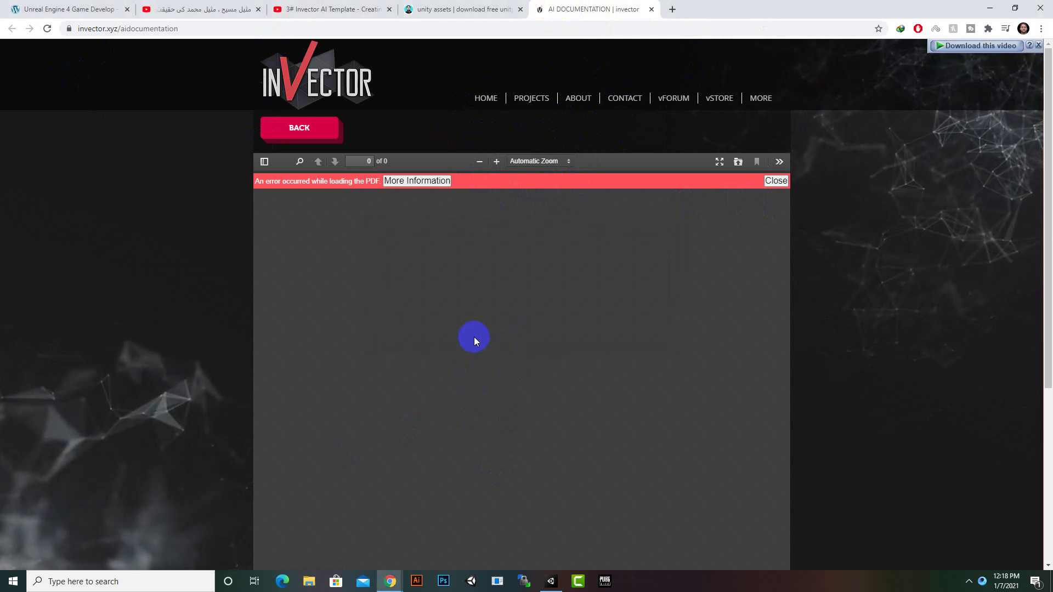
pyautogui.click(969, 581)
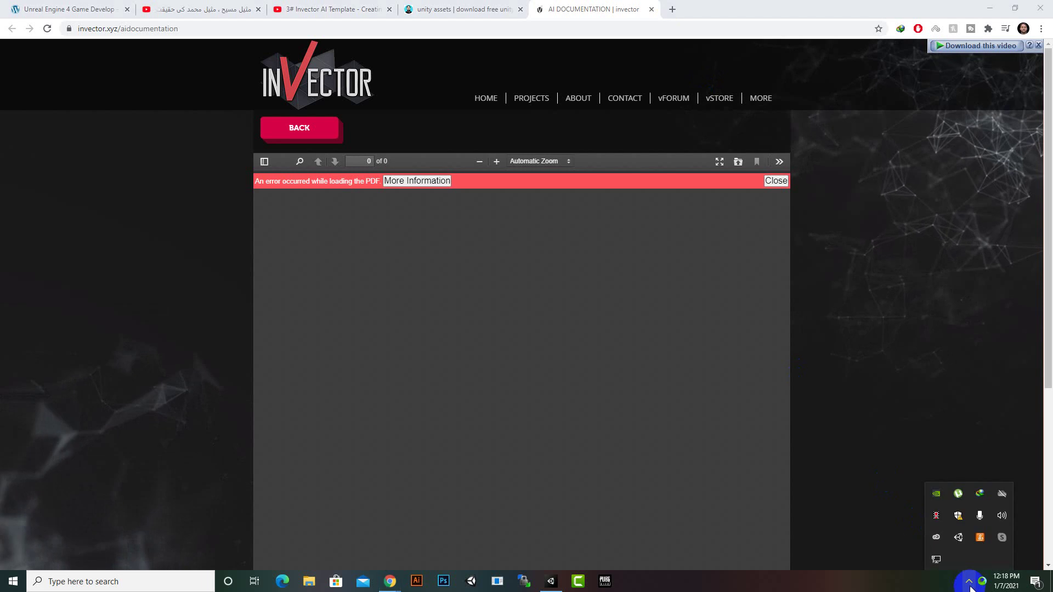
pyautogui.click(980, 493)
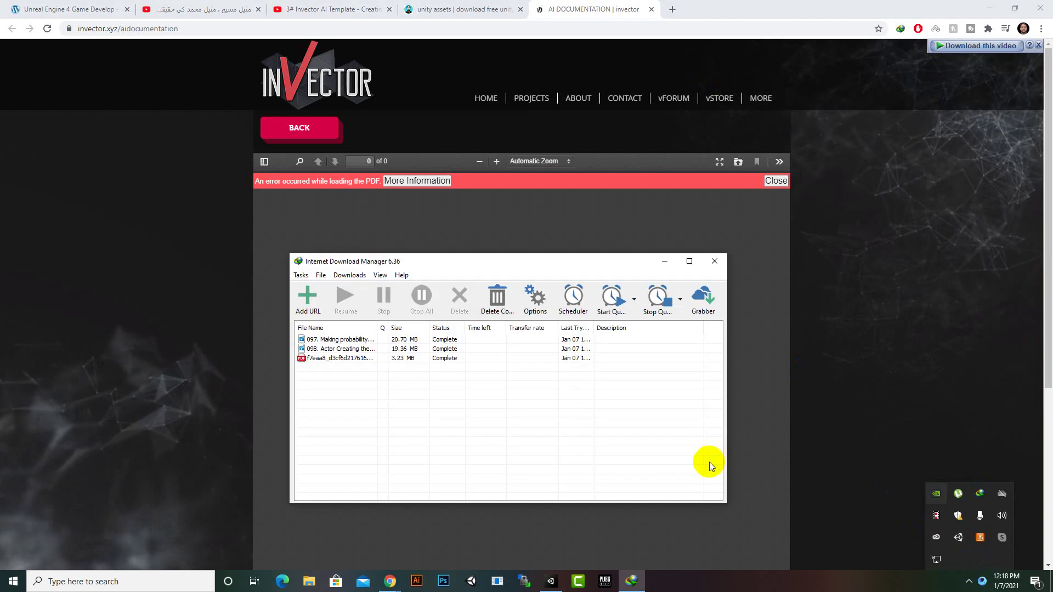
pyautogui.rightClick(430, 359)
pyautogui.click(455, 391)
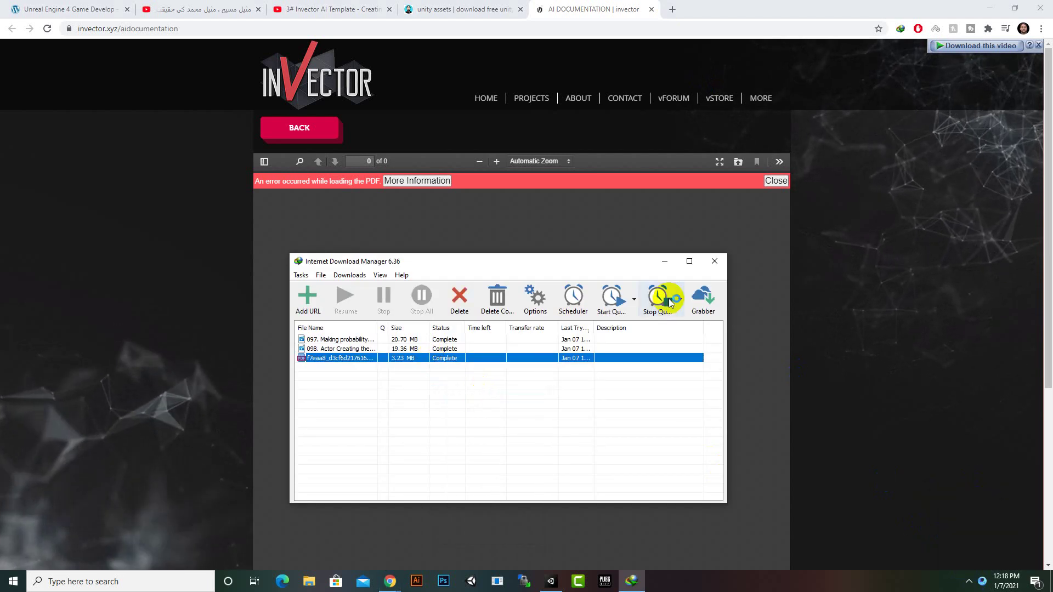
pyautogui.click(713, 263)
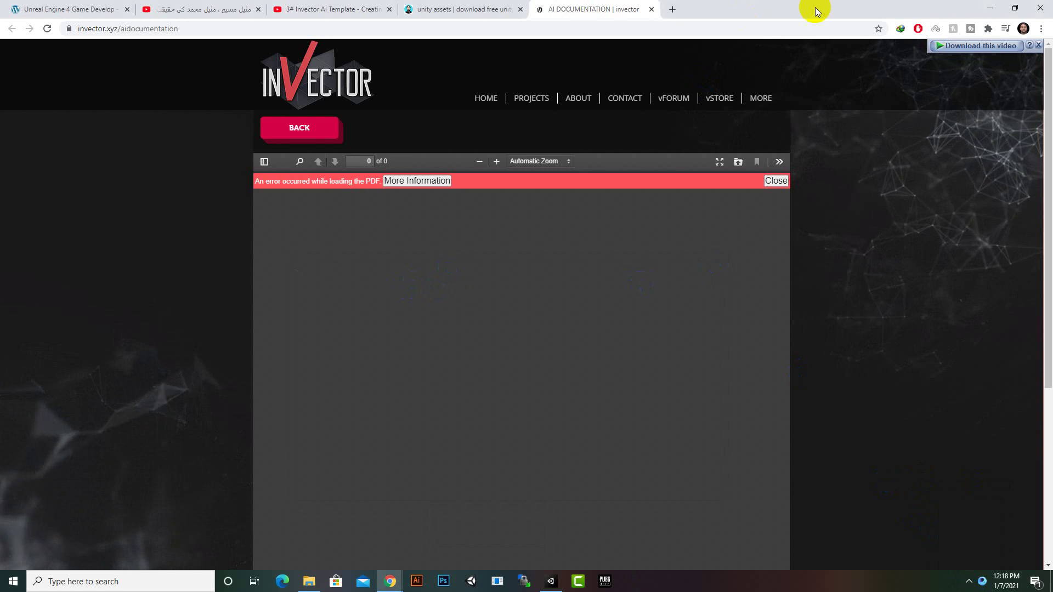
# Step: Close the failed documentation tab and open the downloaded PDF with Google Chrome
pyautogui.click(652, 9)
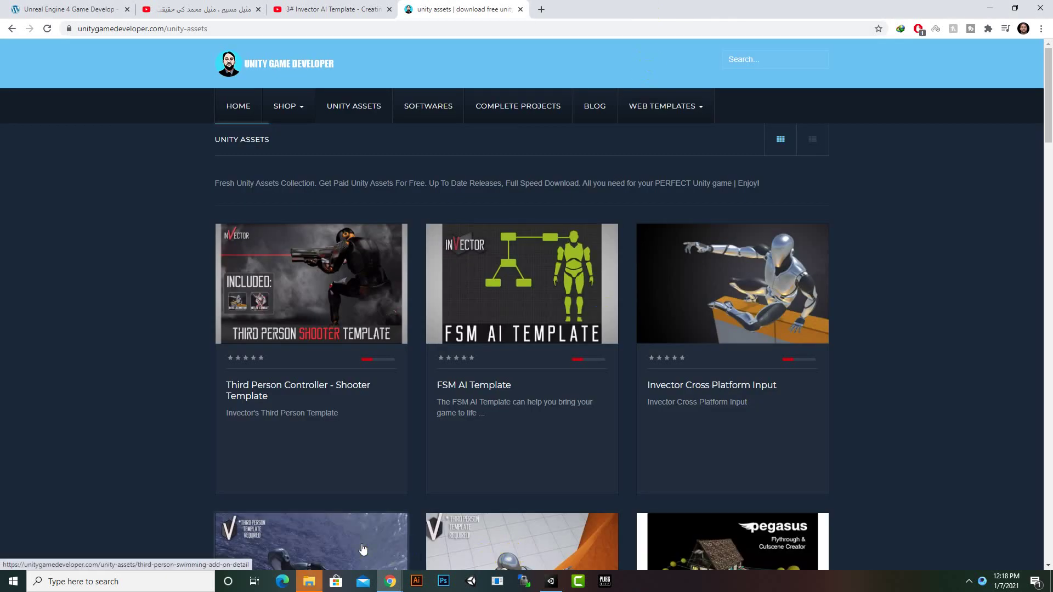
pyautogui.click(313, 580)
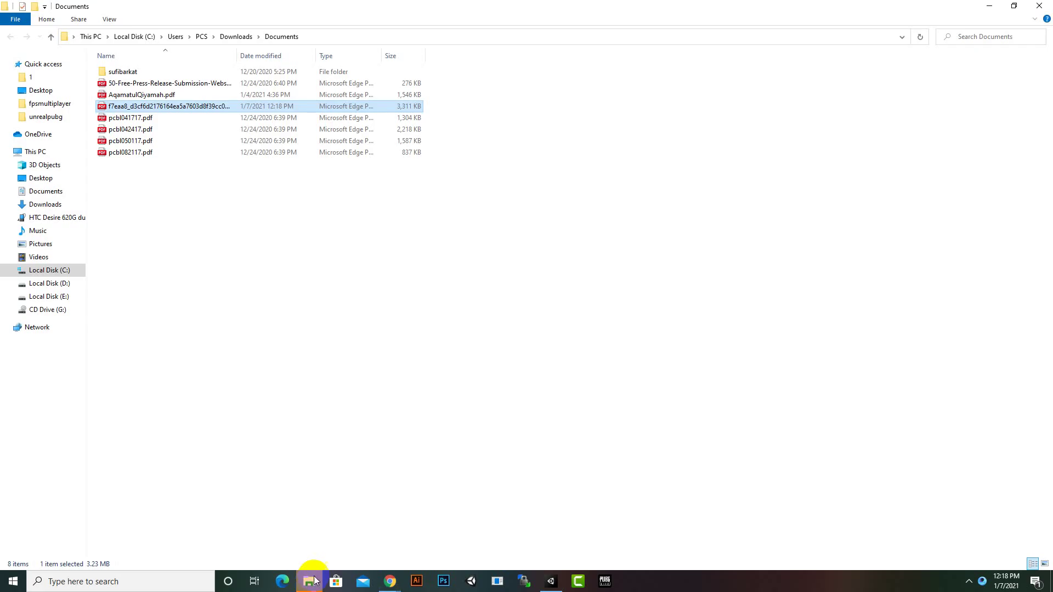
pyautogui.rightClick(168, 106)
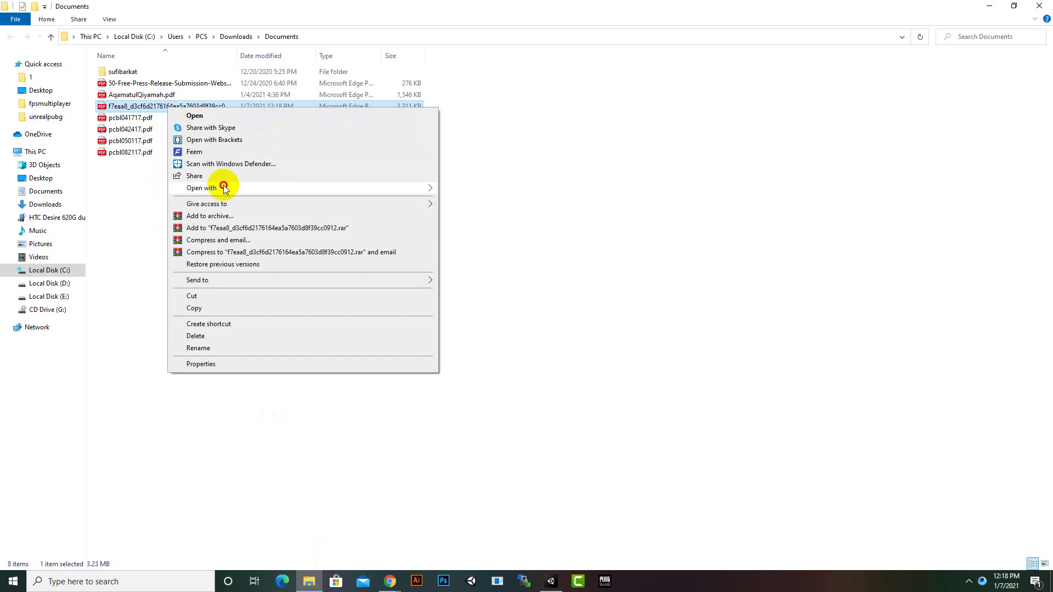
pyautogui.moveTo(373, 190)
pyautogui.click(472, 189)
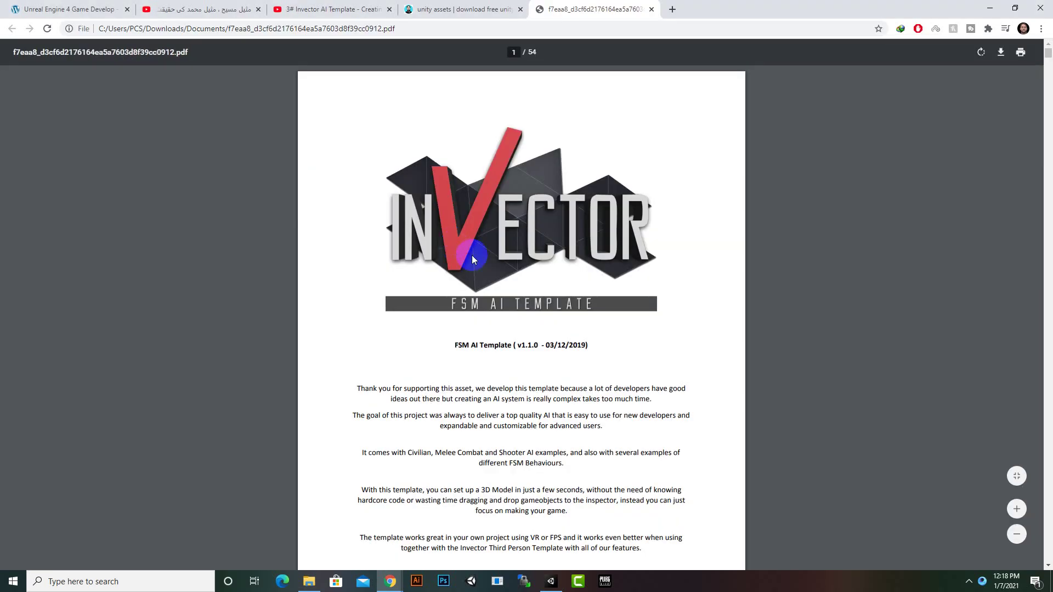
# Step: Jump to the guide's LAYERS AND TAGS section to read the required layers, then return to Unity
pyautogui.scroll(-12, 459, 258)
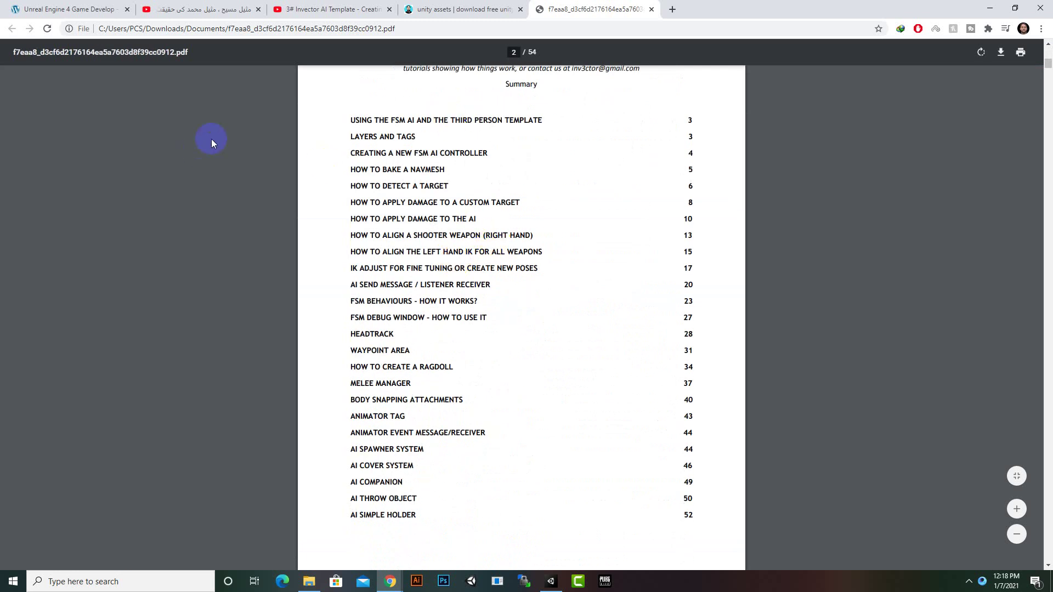
pyautogui.click(394, 137)
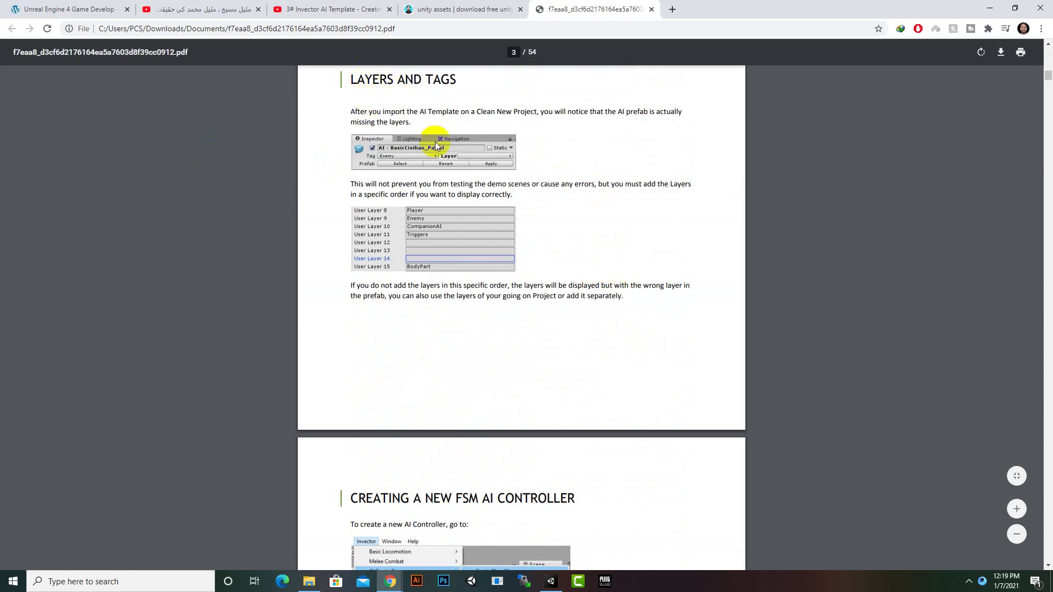
pyautogui.click(549, 583)
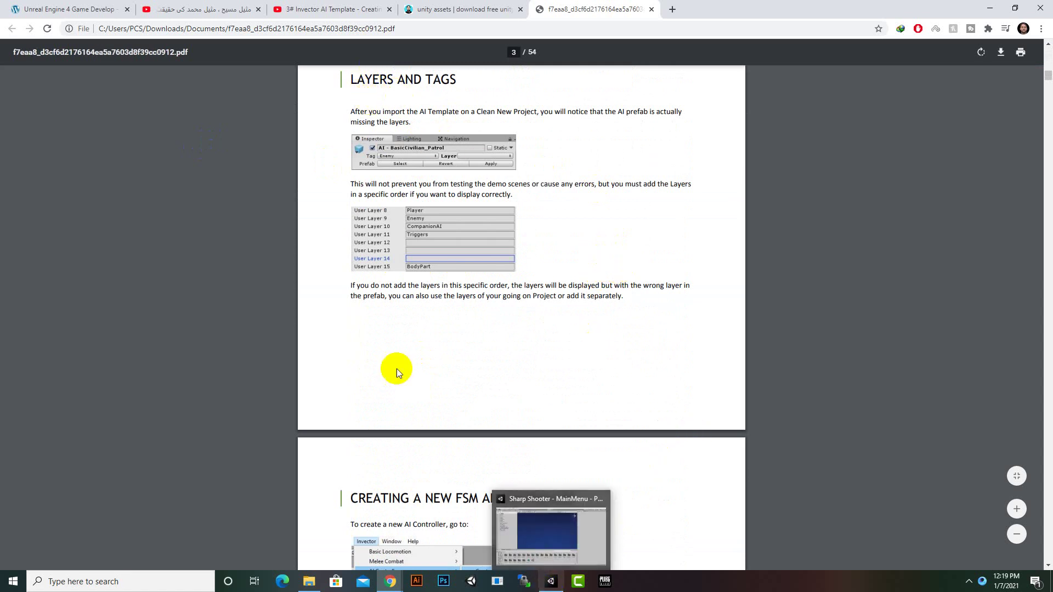
pyautogui.click(232, 332)
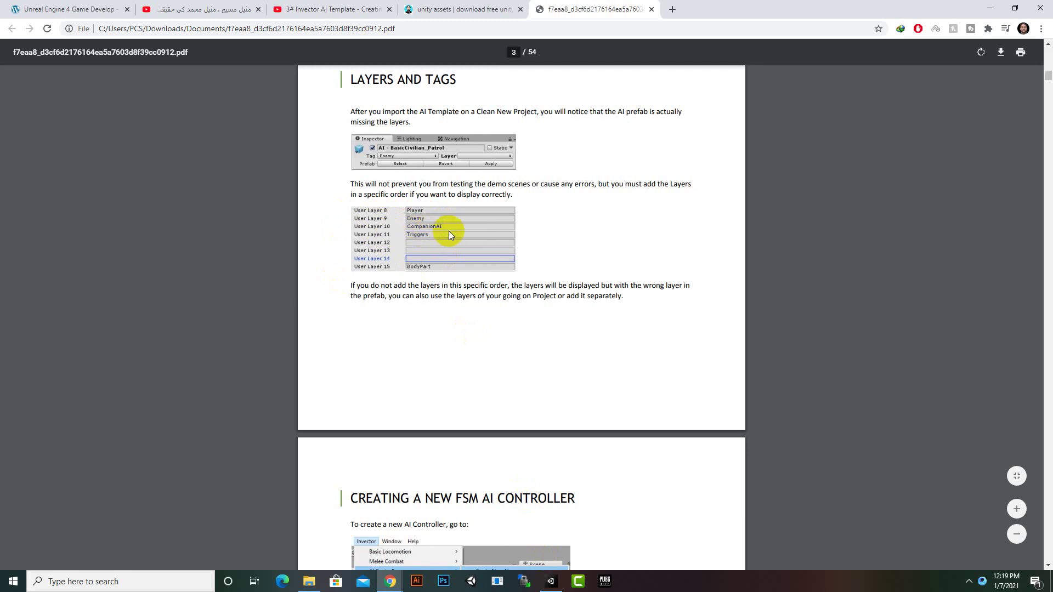
pyautogui.click(551, 582)
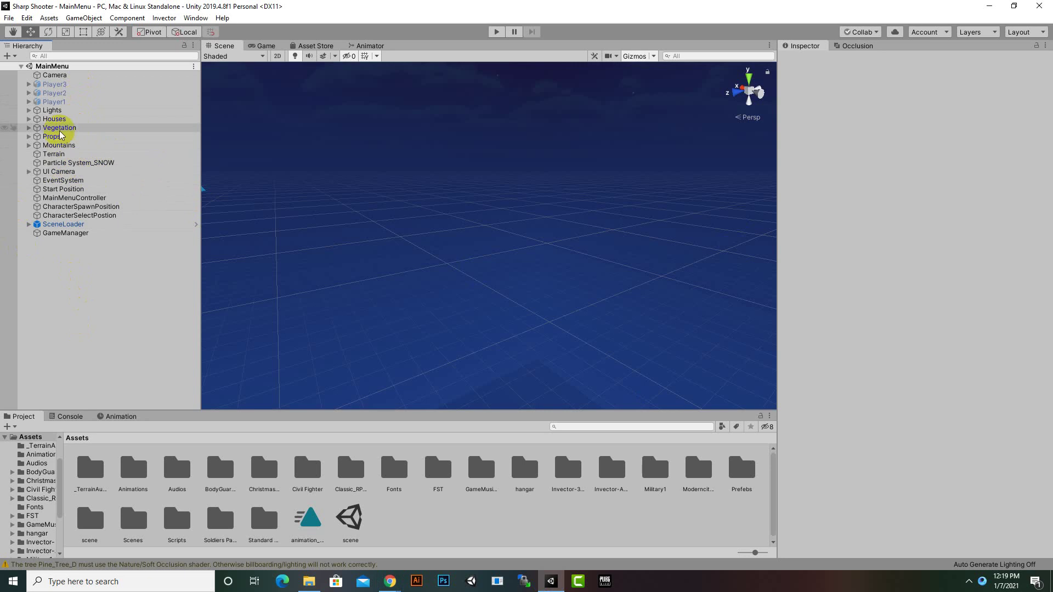
# Step: Select Player1 and choose Add Layer... from its Layer dropdown to view user layers 8–15
pyautogui.click(51, 101)
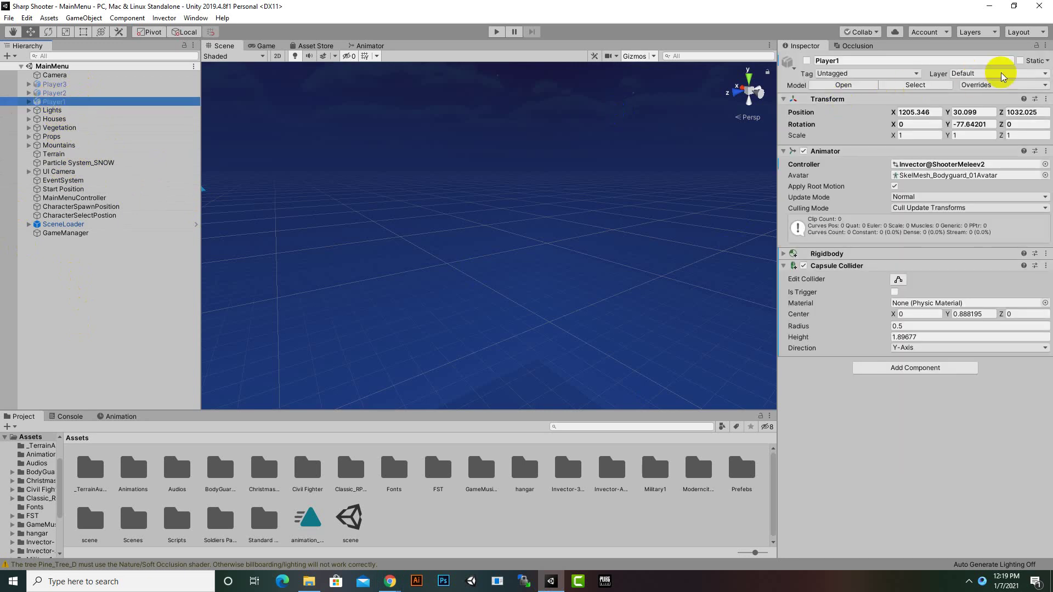
pyautogui.click(1002, 74)
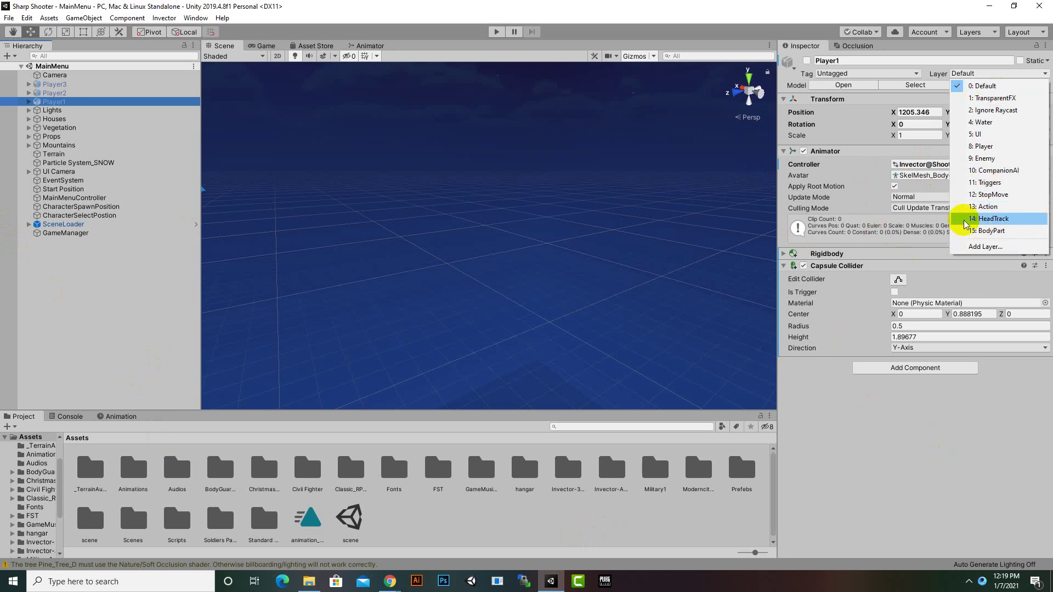
pyautogui.click(980, 246)
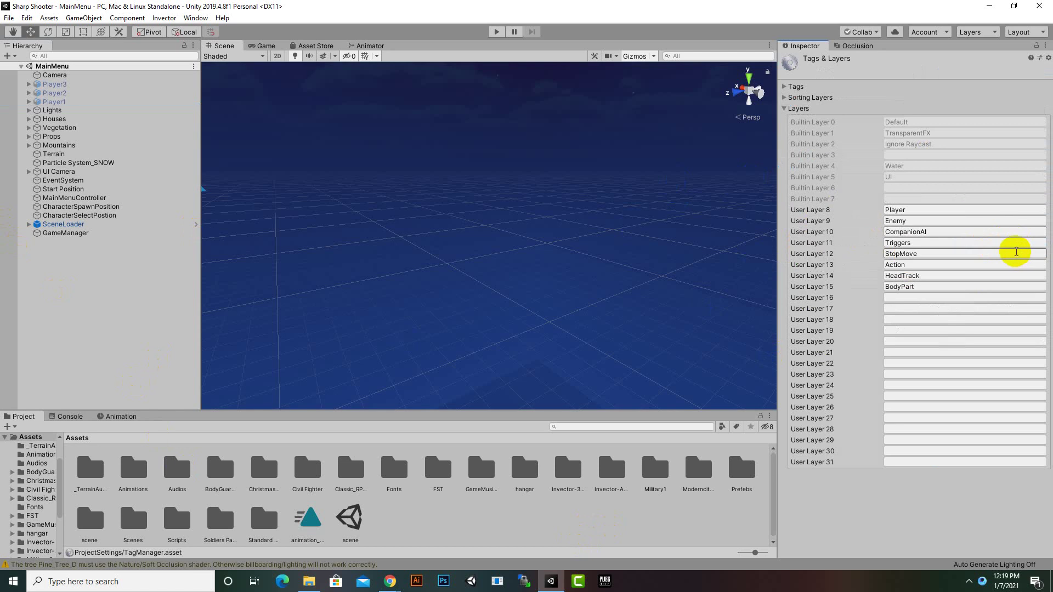
# Step: Review the CompanionAI, Action and HeadTrack user layer entries
pyautogui.click(912, 230)
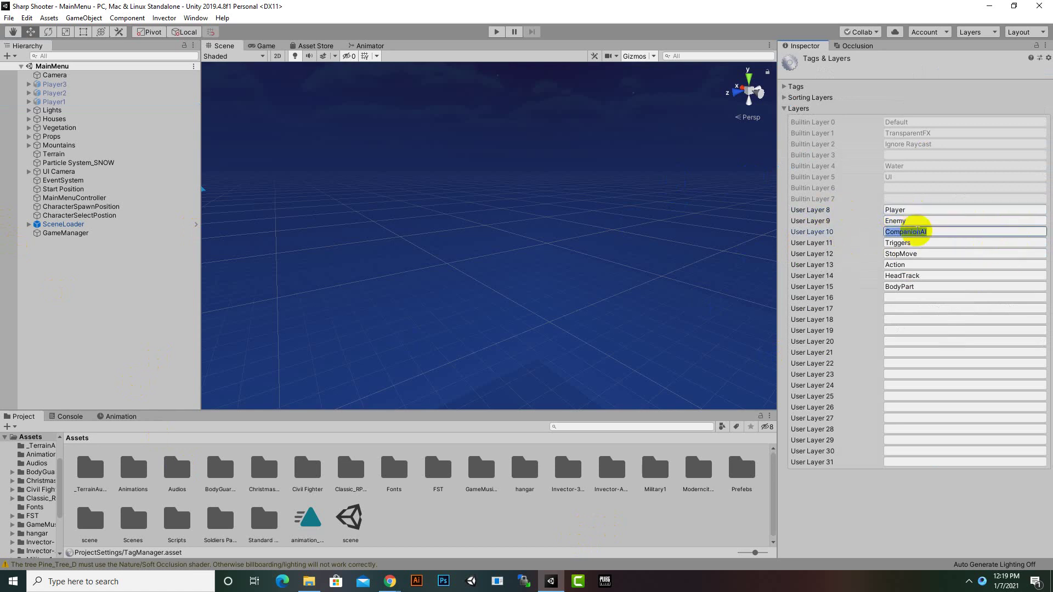
pyautogui.click(916, 264)
pyautogui.click(912, 274)
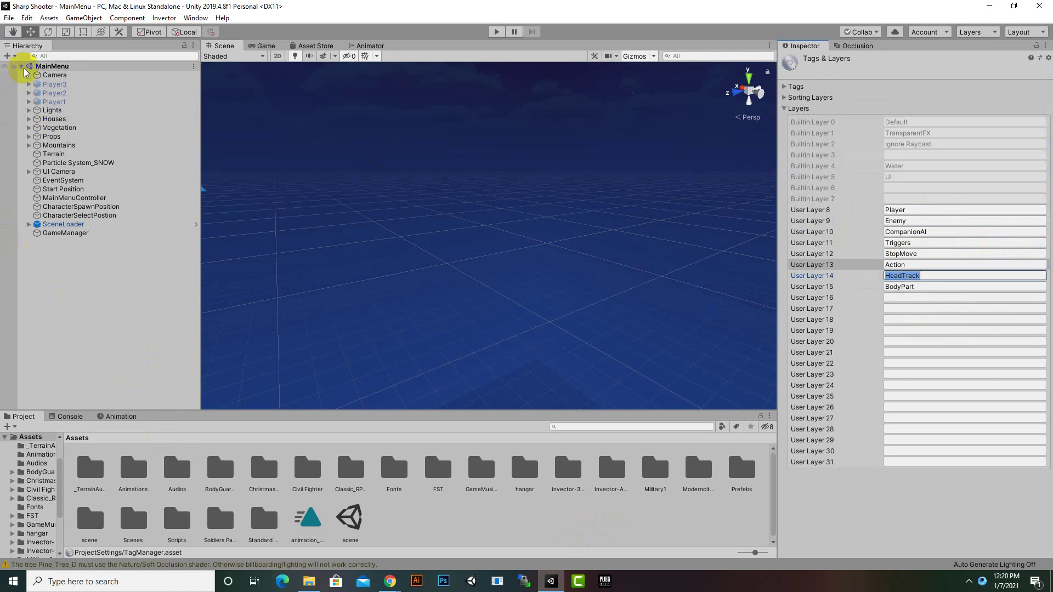
# Step: Clear the layer settings from the Inspector and narrow the Inspector and Hierarchy panels to widen the scene view
pyautogui.click(650, 518)
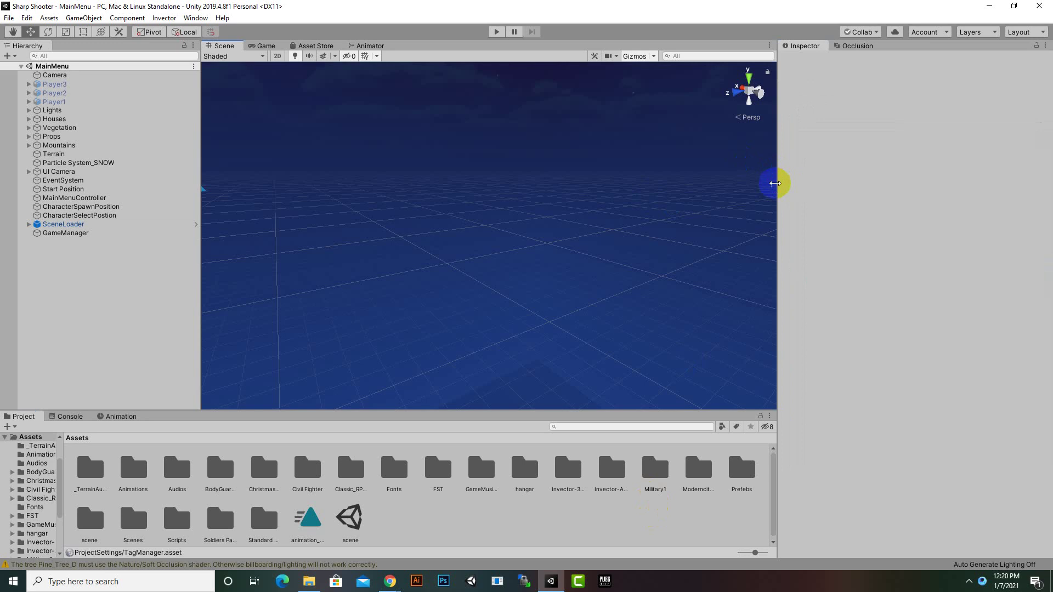
pyautogui.moveTo(775, 183); pyautogui.dragTo(826, 225)
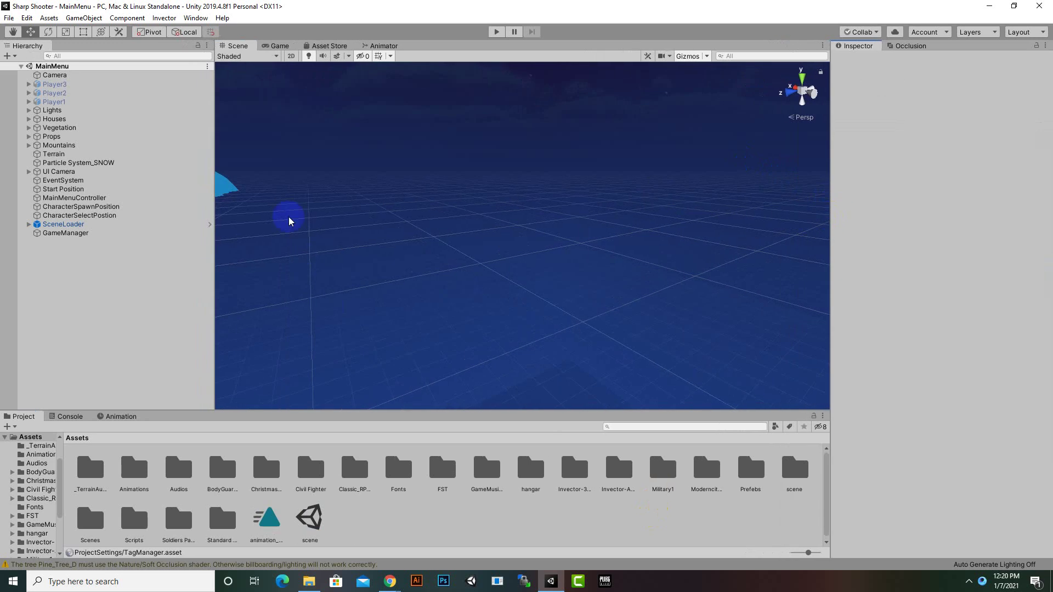
pyautogui.moveTo(216, 254); pyautogui.dragTo(183, 252)
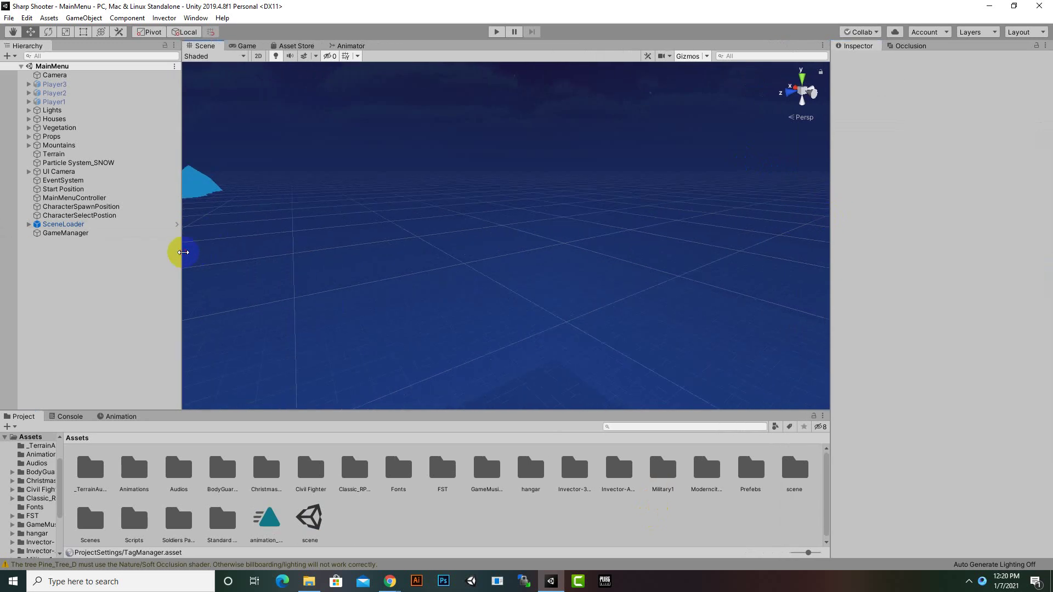